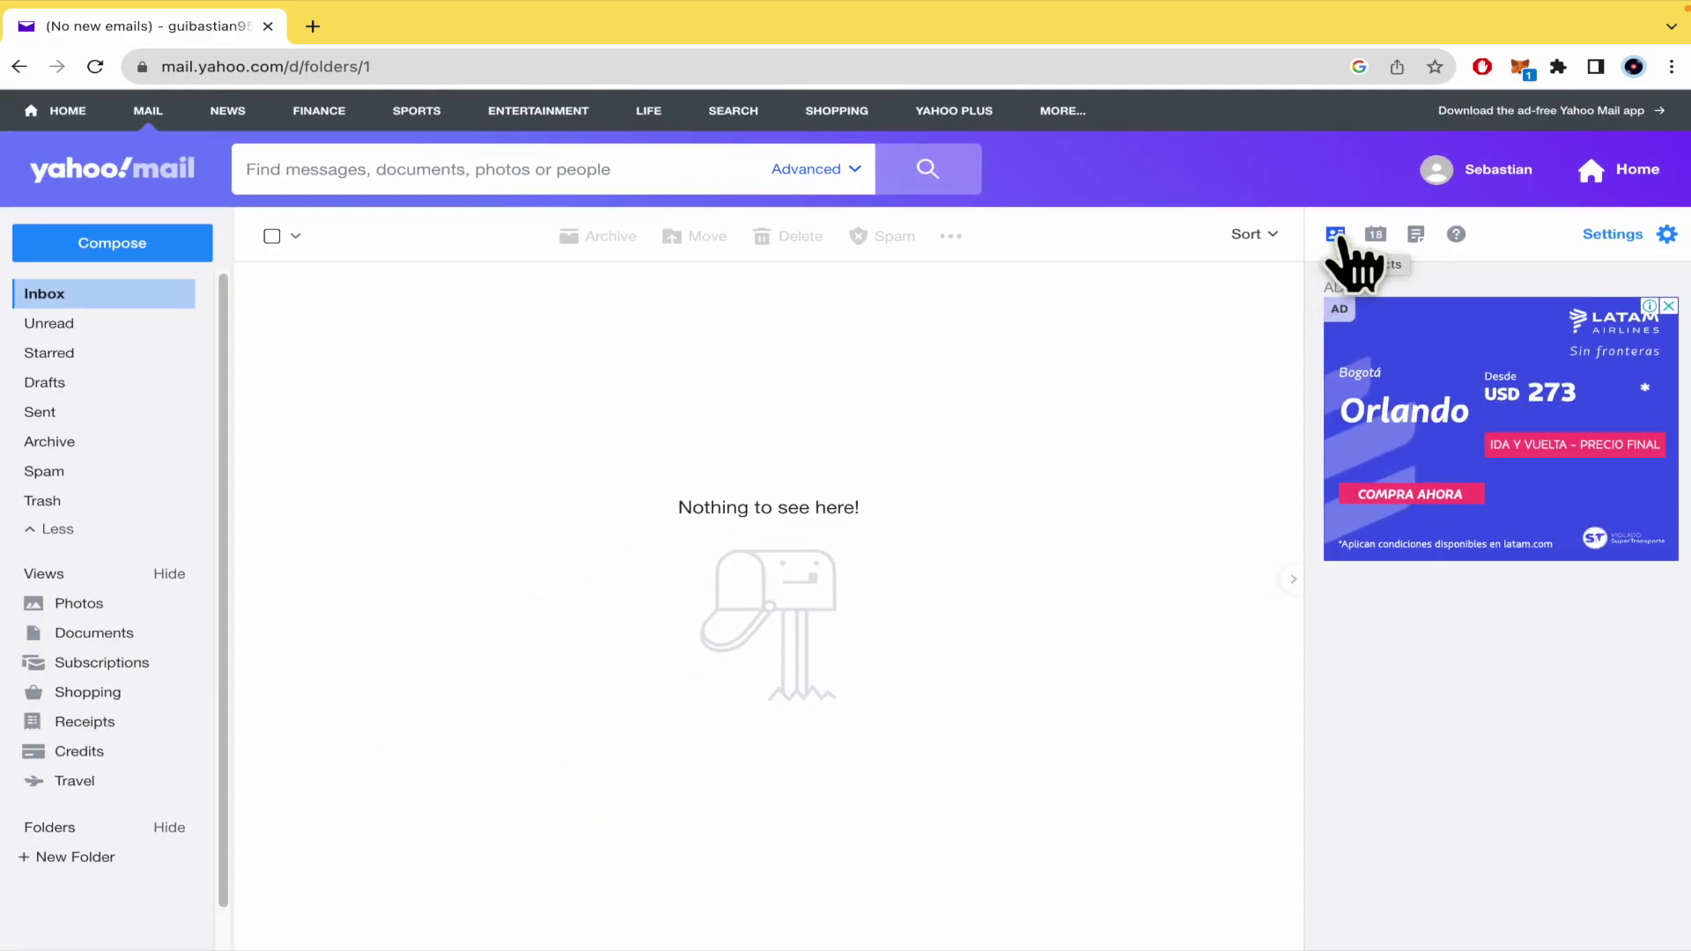
Open the empty Contacts panel and show its options menu.
click(1336, 236)
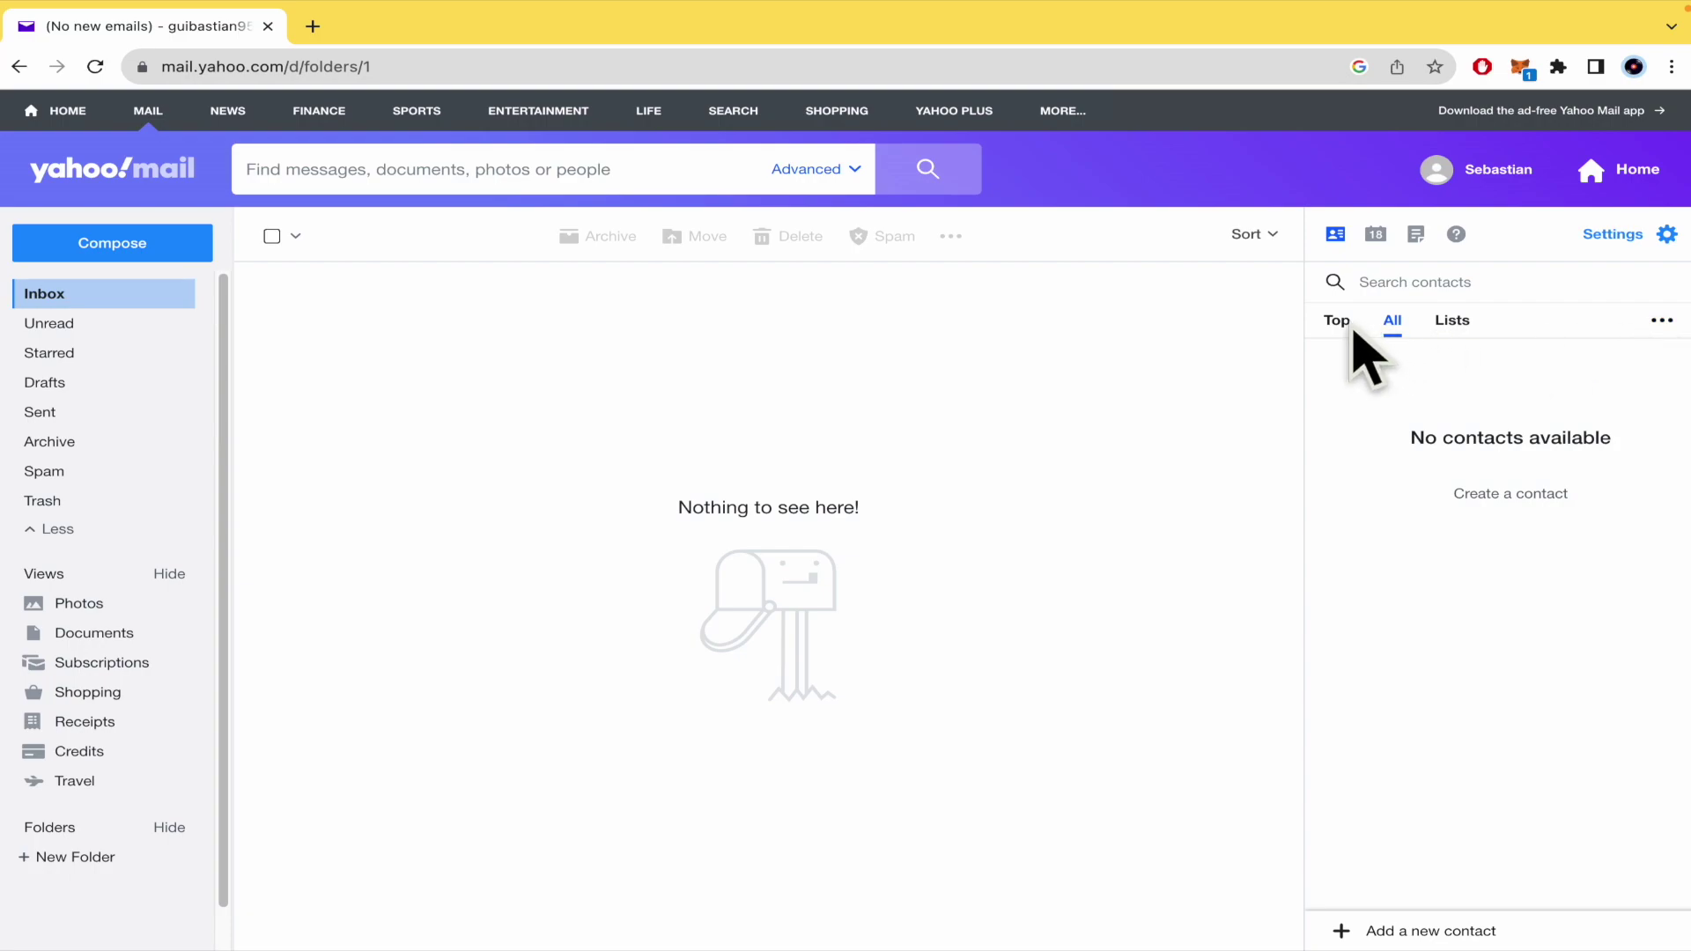
click(1662, 322)
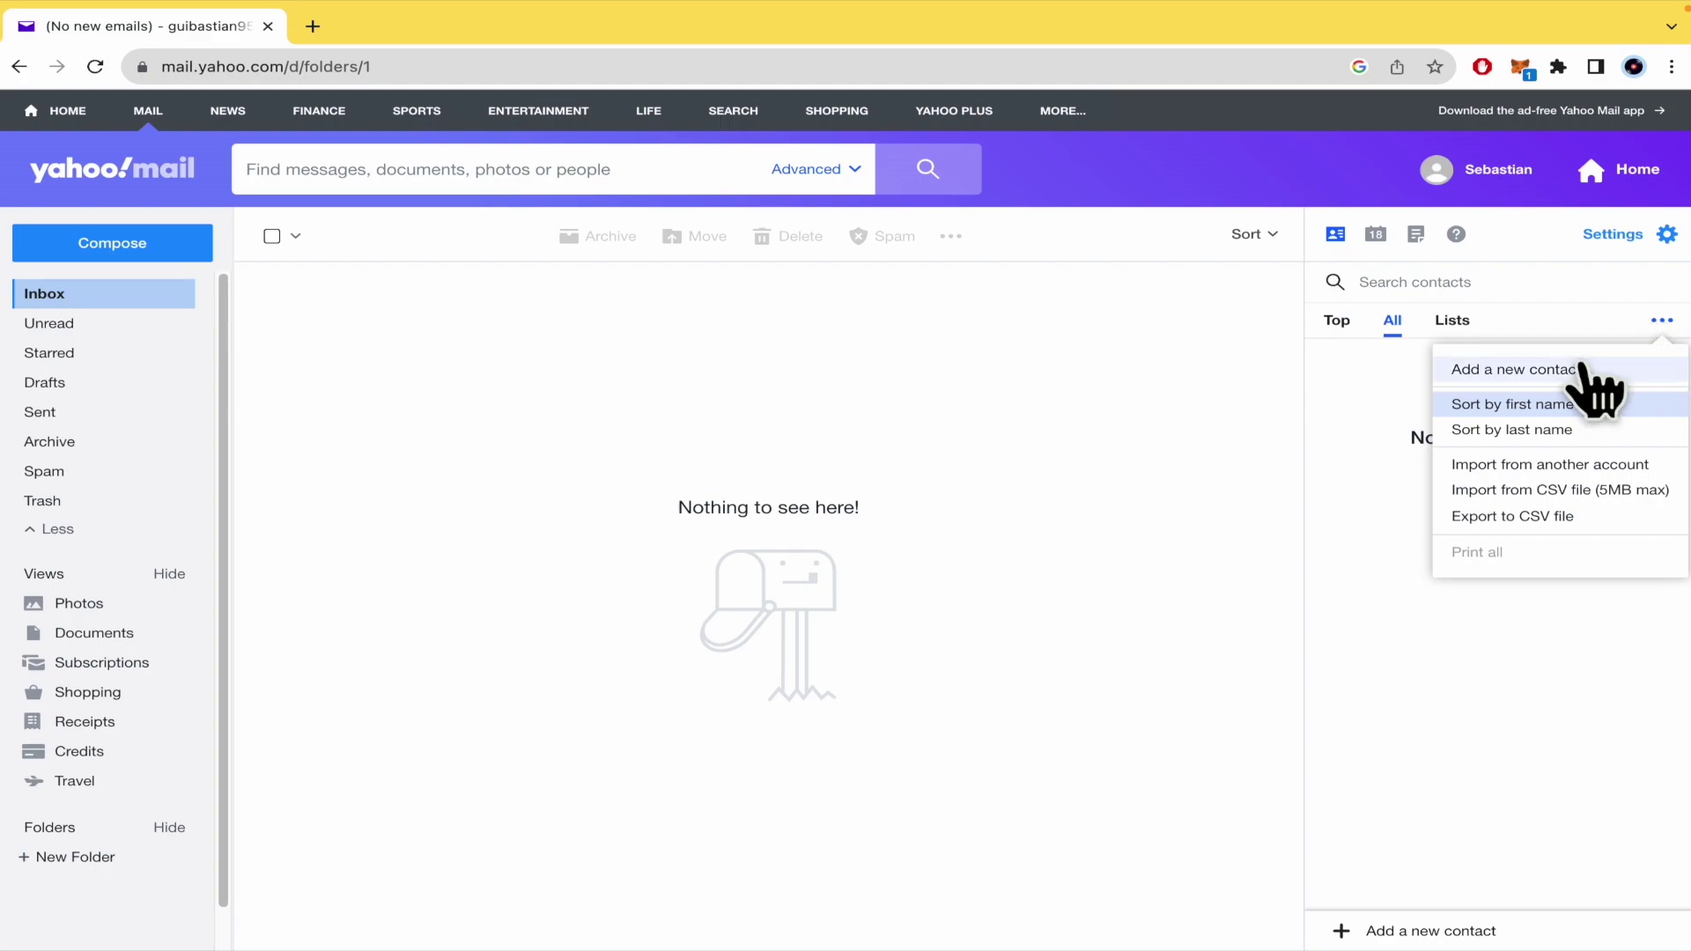
click(1515, 368)
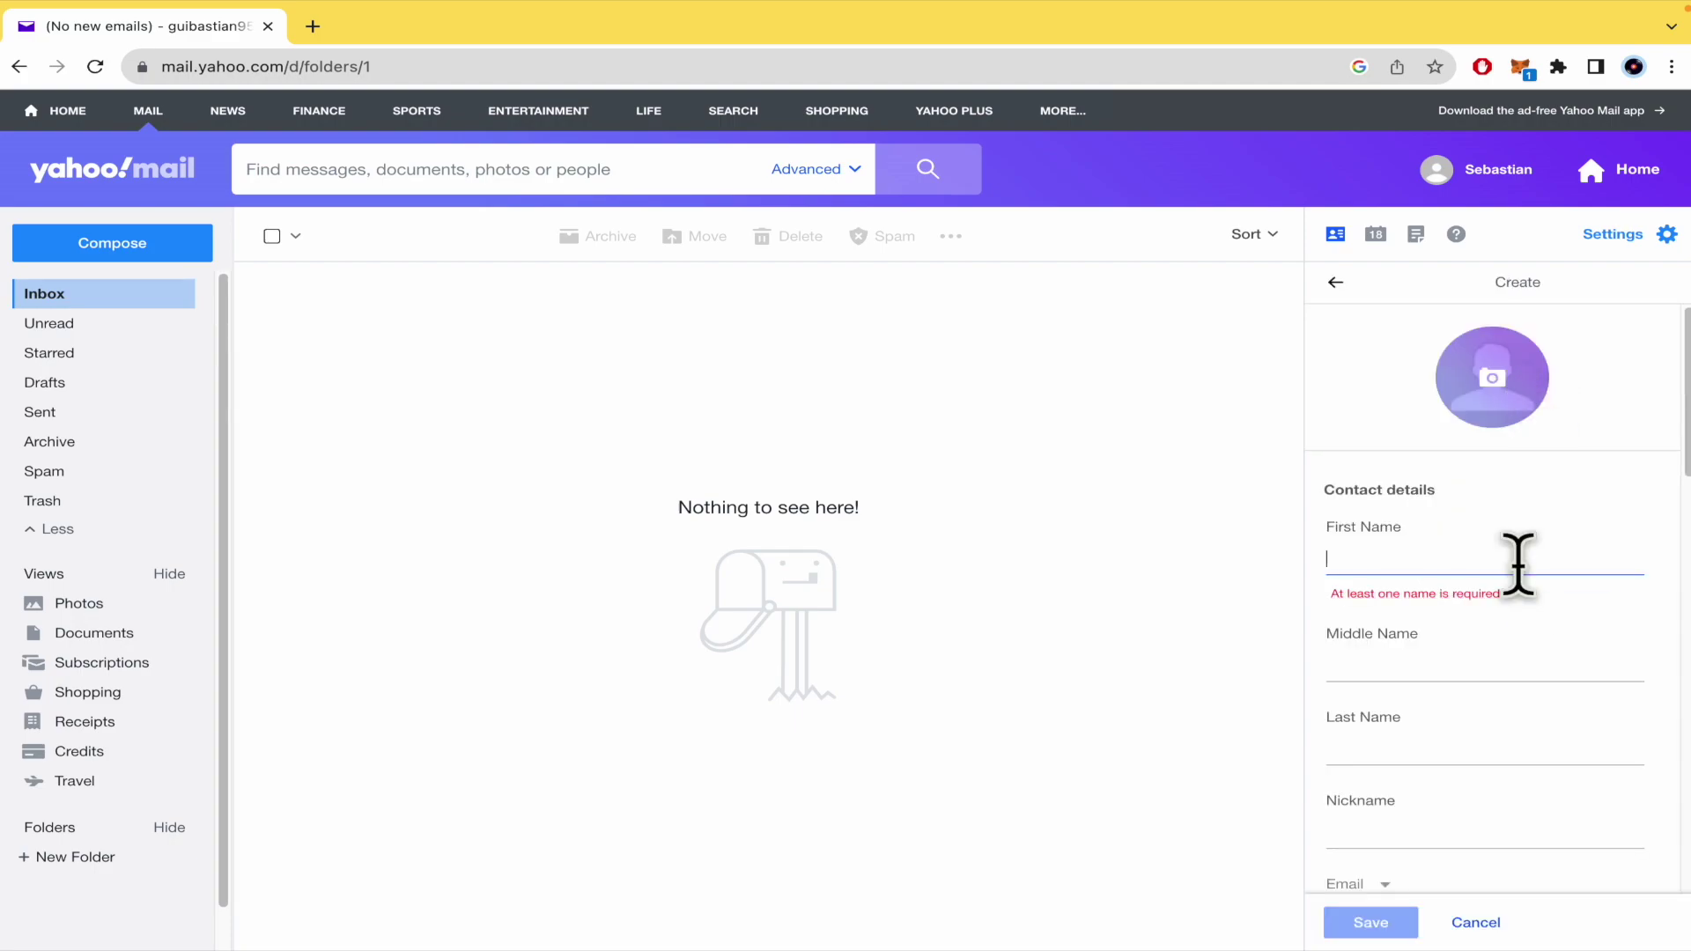
scroll(1520, 564, down, 2)
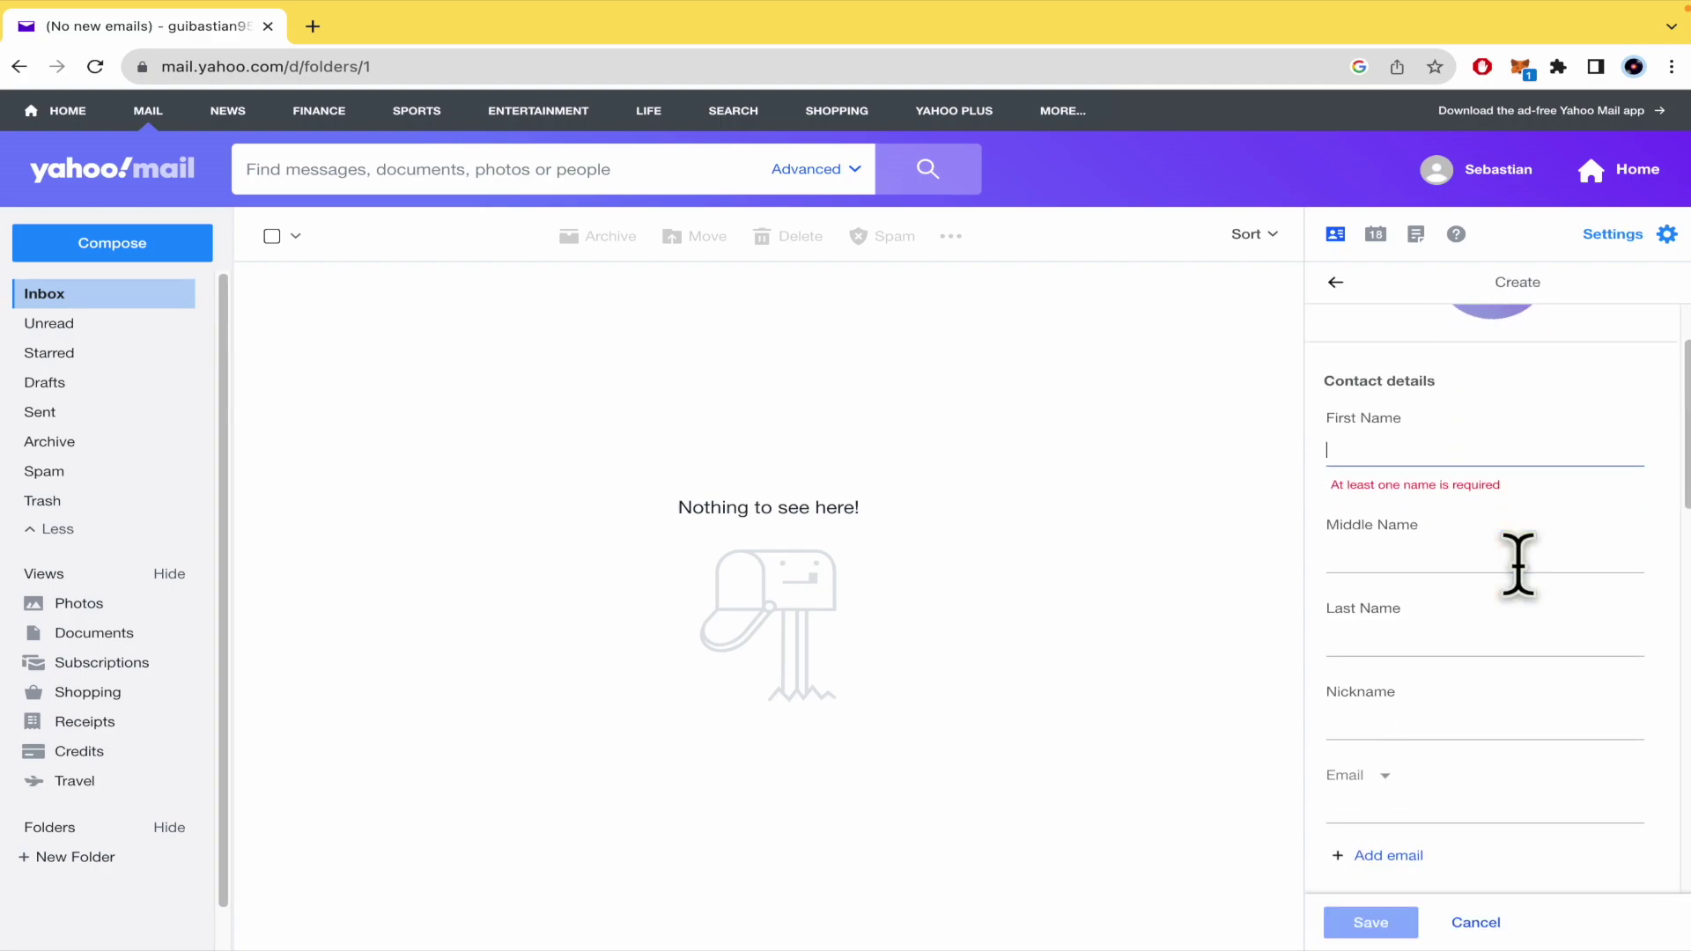
scroll(1519, 564, down, 4)
scroll(1532, 596, down, 2)
scroll(1522, 576, down, 1)
scroll(1479, 661, down, 5)
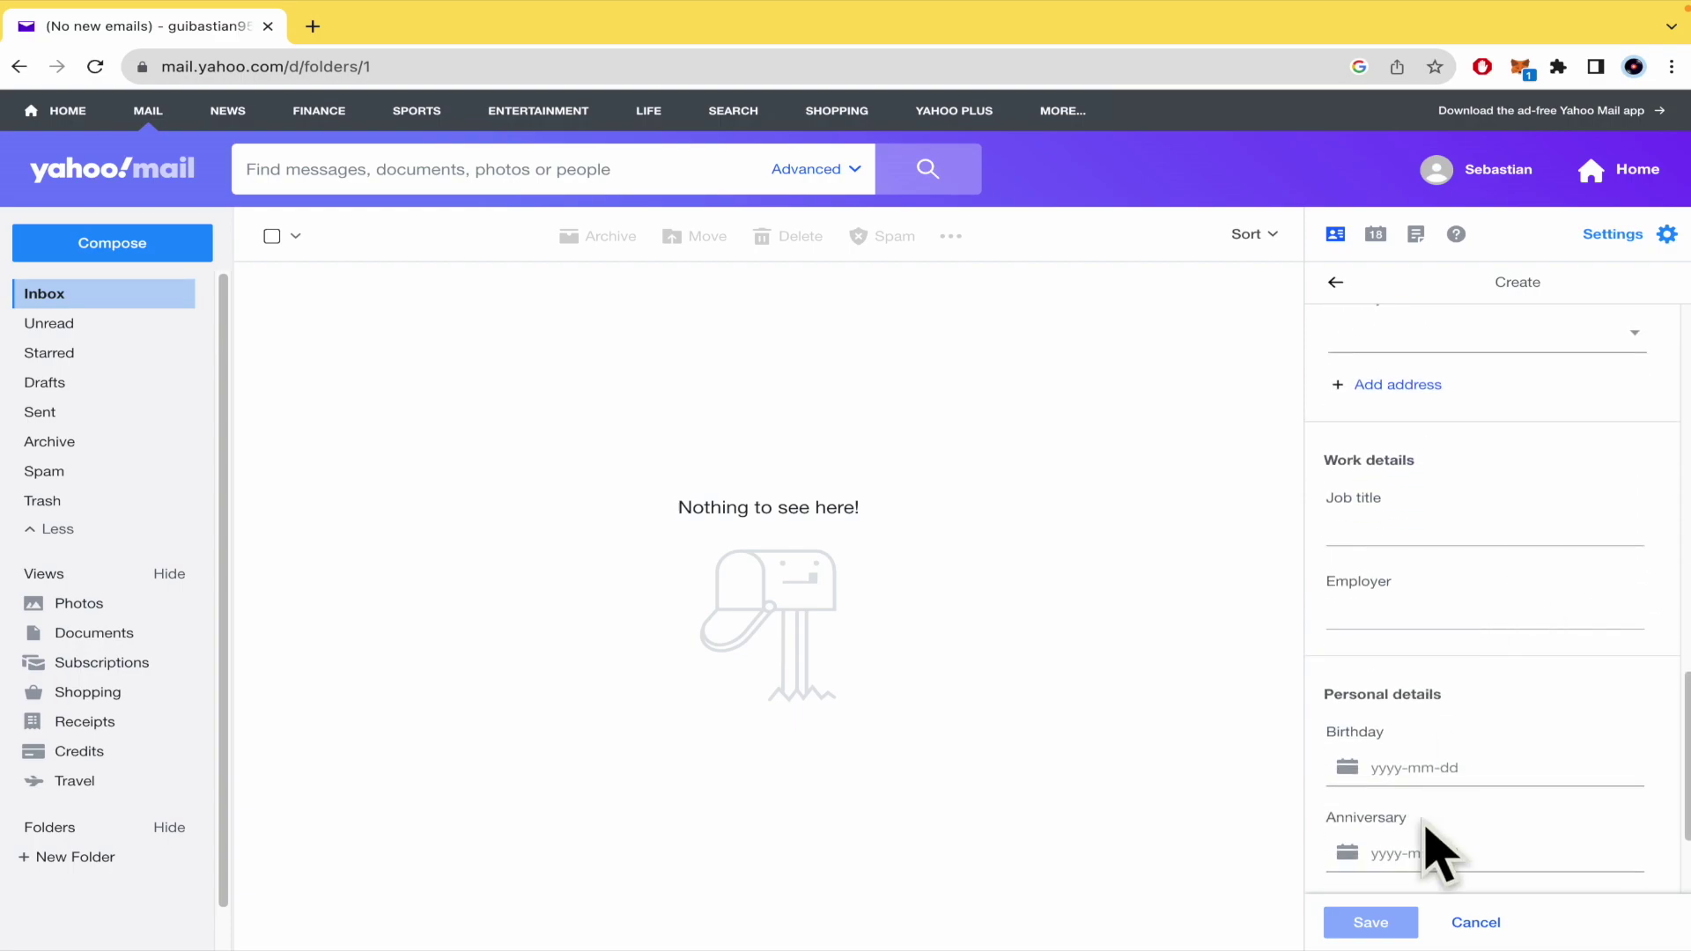
scroll(1501, 660, up, 3)
scroll(1503, 662, up, 5)
scroll(1501, 661, down, 3)
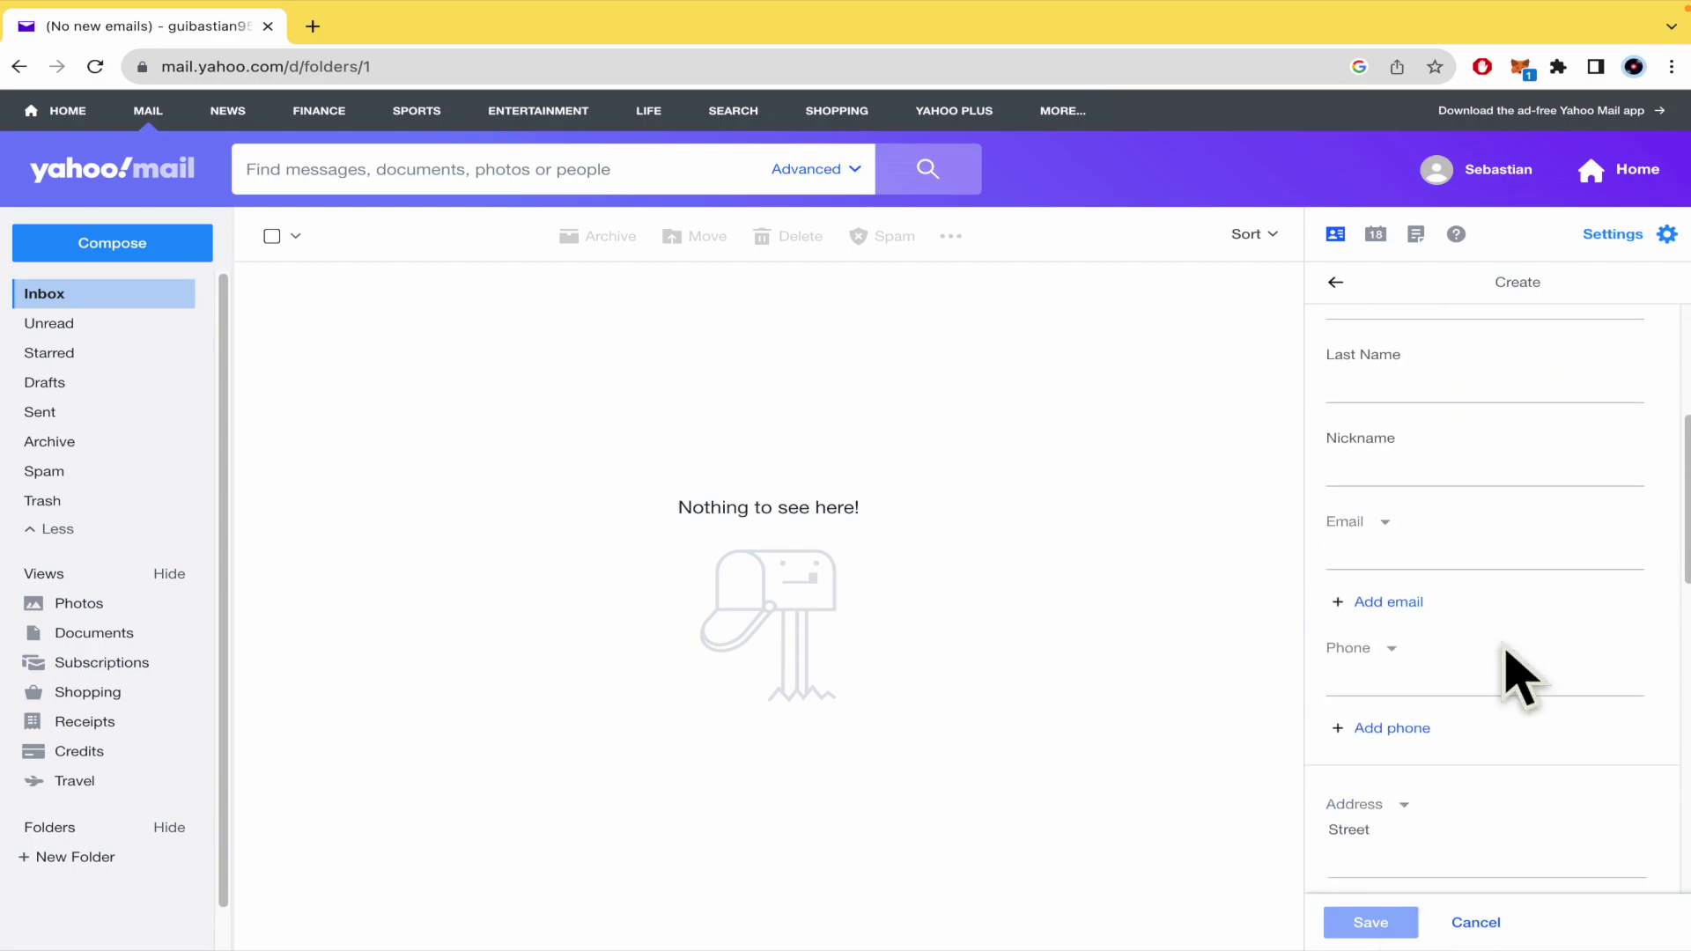
scroll(1501, 648, down, 2)
scroll(1502, 640, down, 4)
scroll(1506, 662, up, 10)
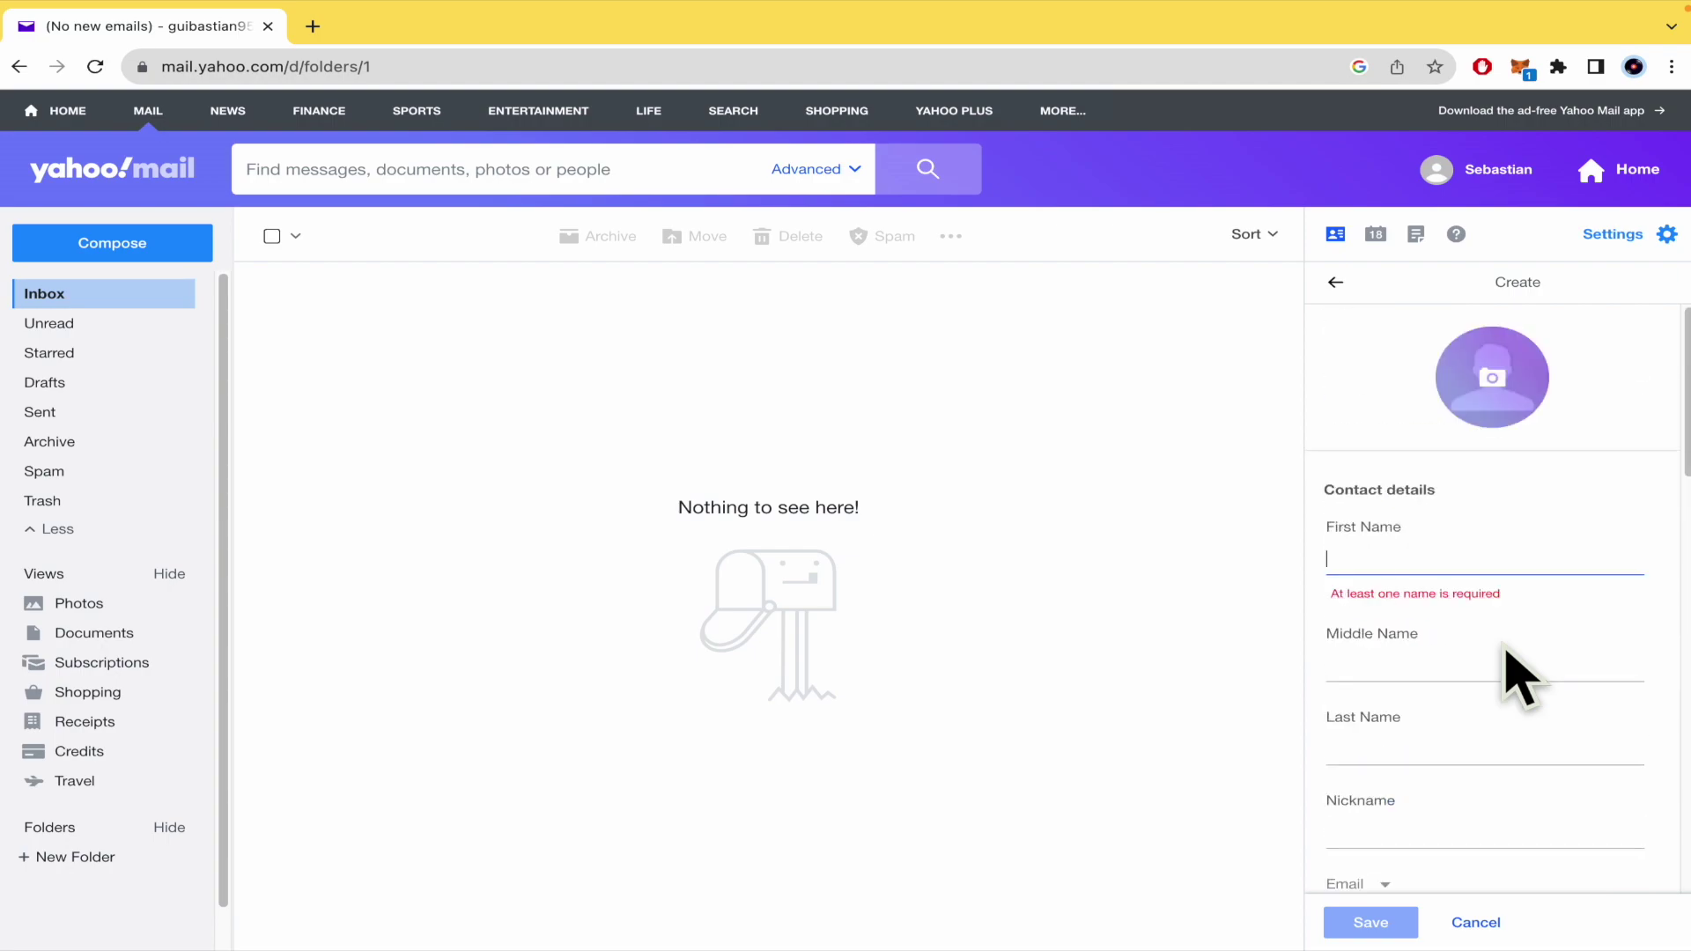
click(1469, 555)
text(WEB WHIZZ)
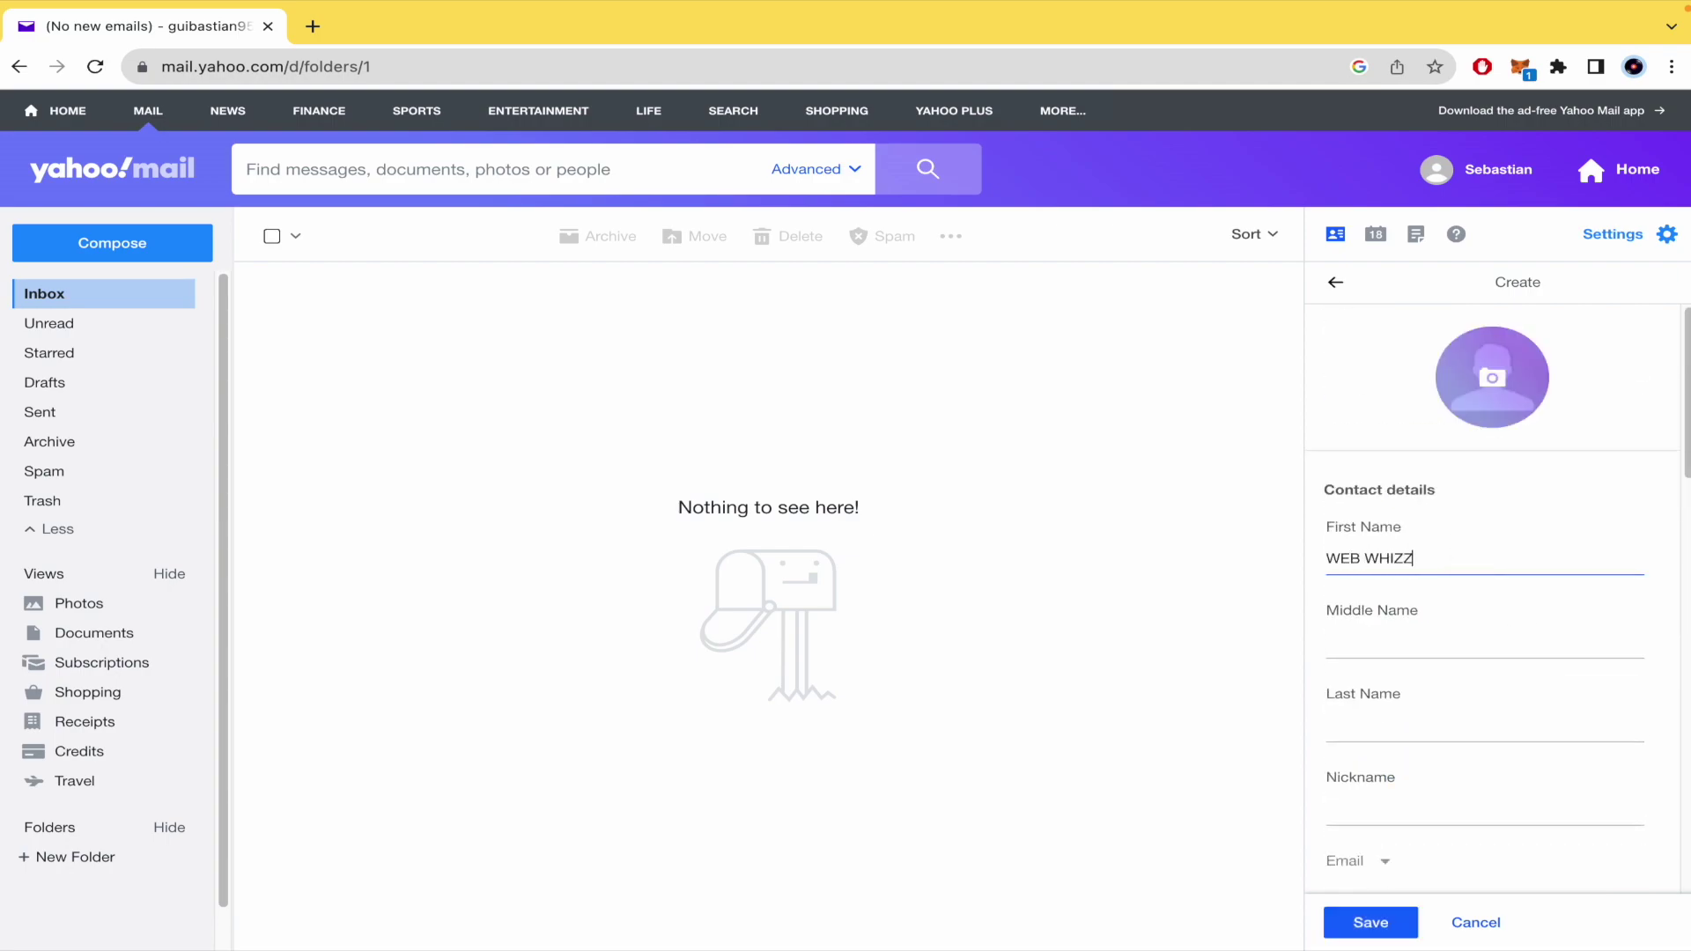
scroll(1480, 594, down, 3)
scroll(1479, 595, down, 2)
click(1474, 525)
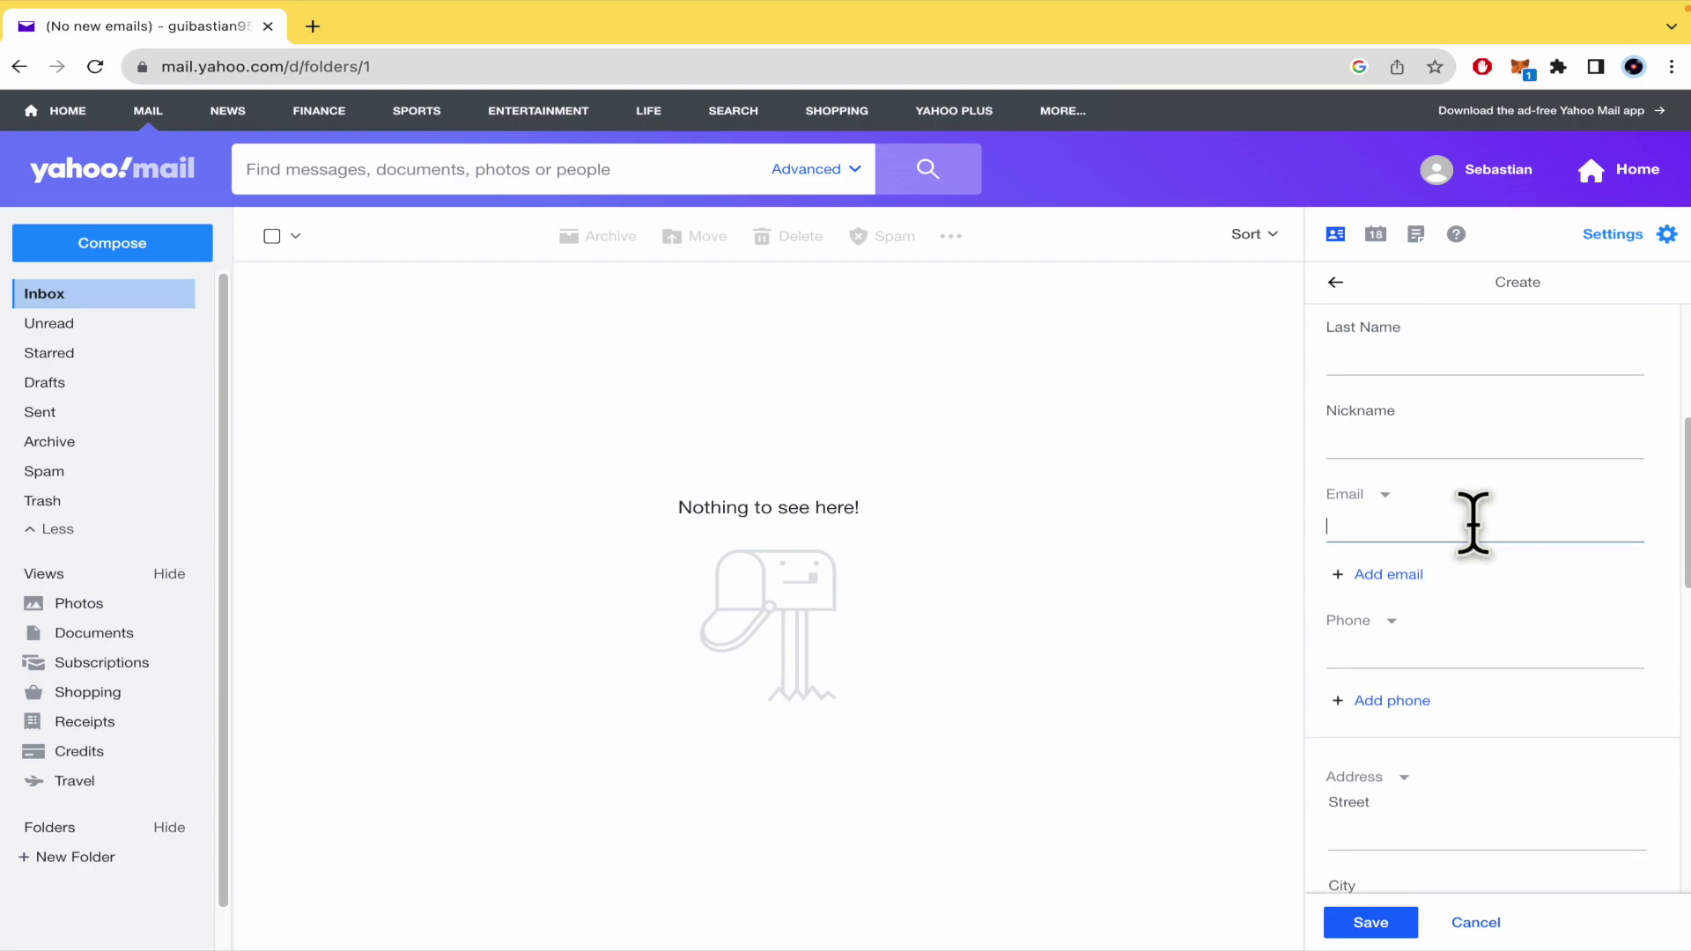
text(webwhizz)
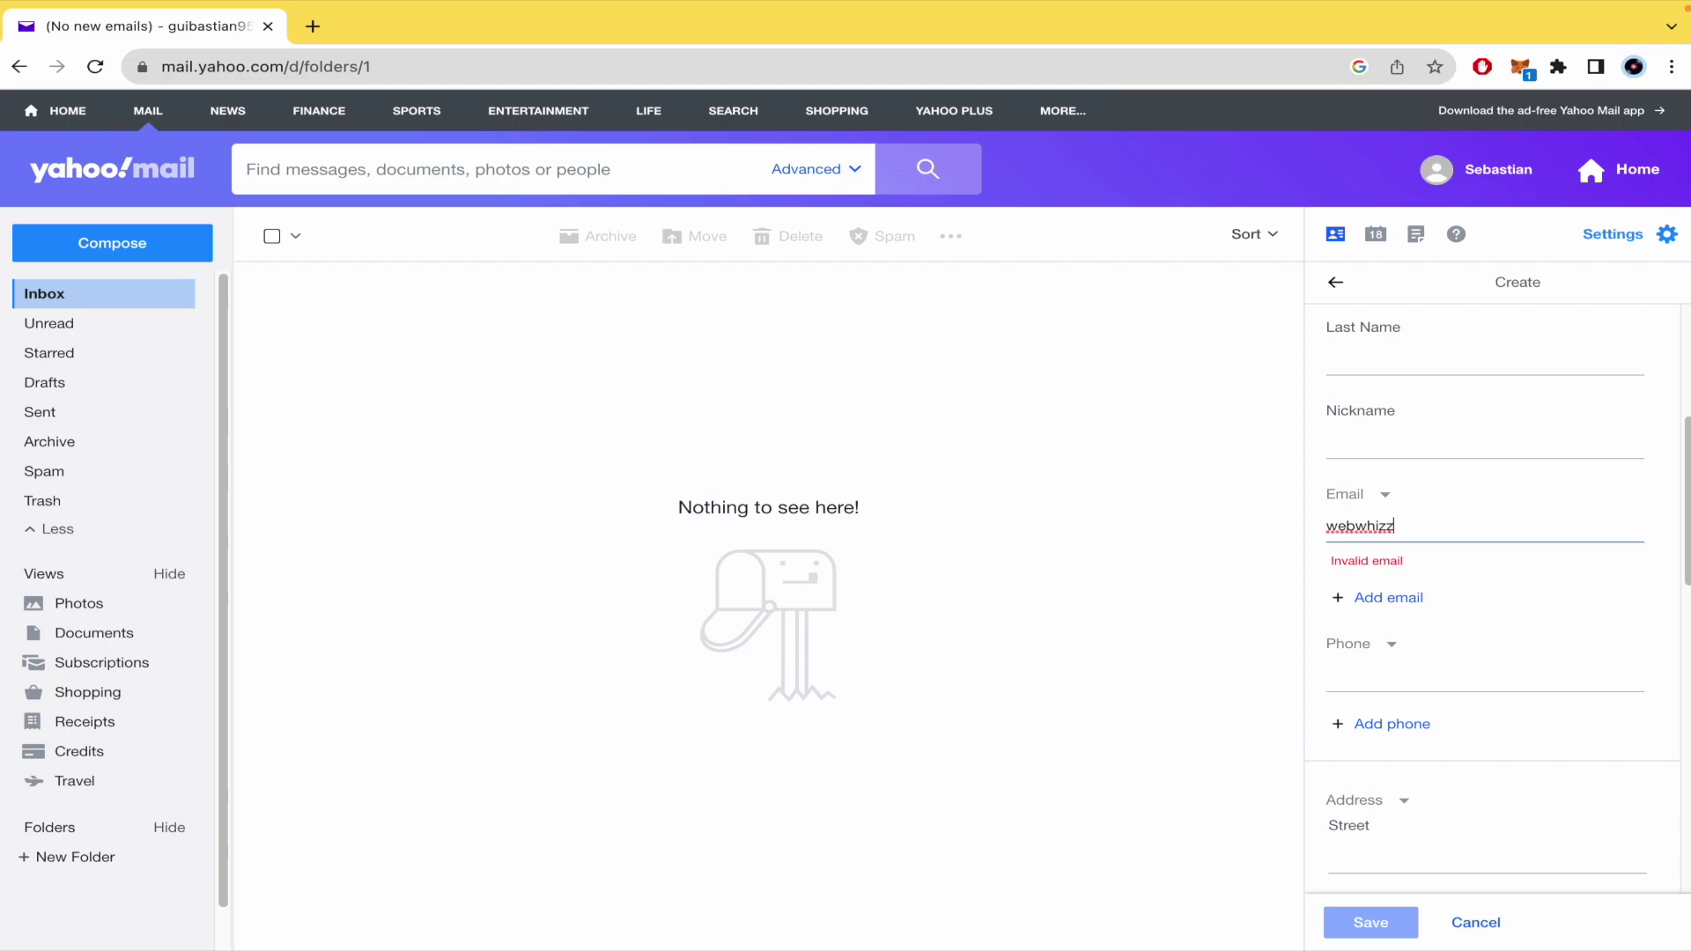
text(com)
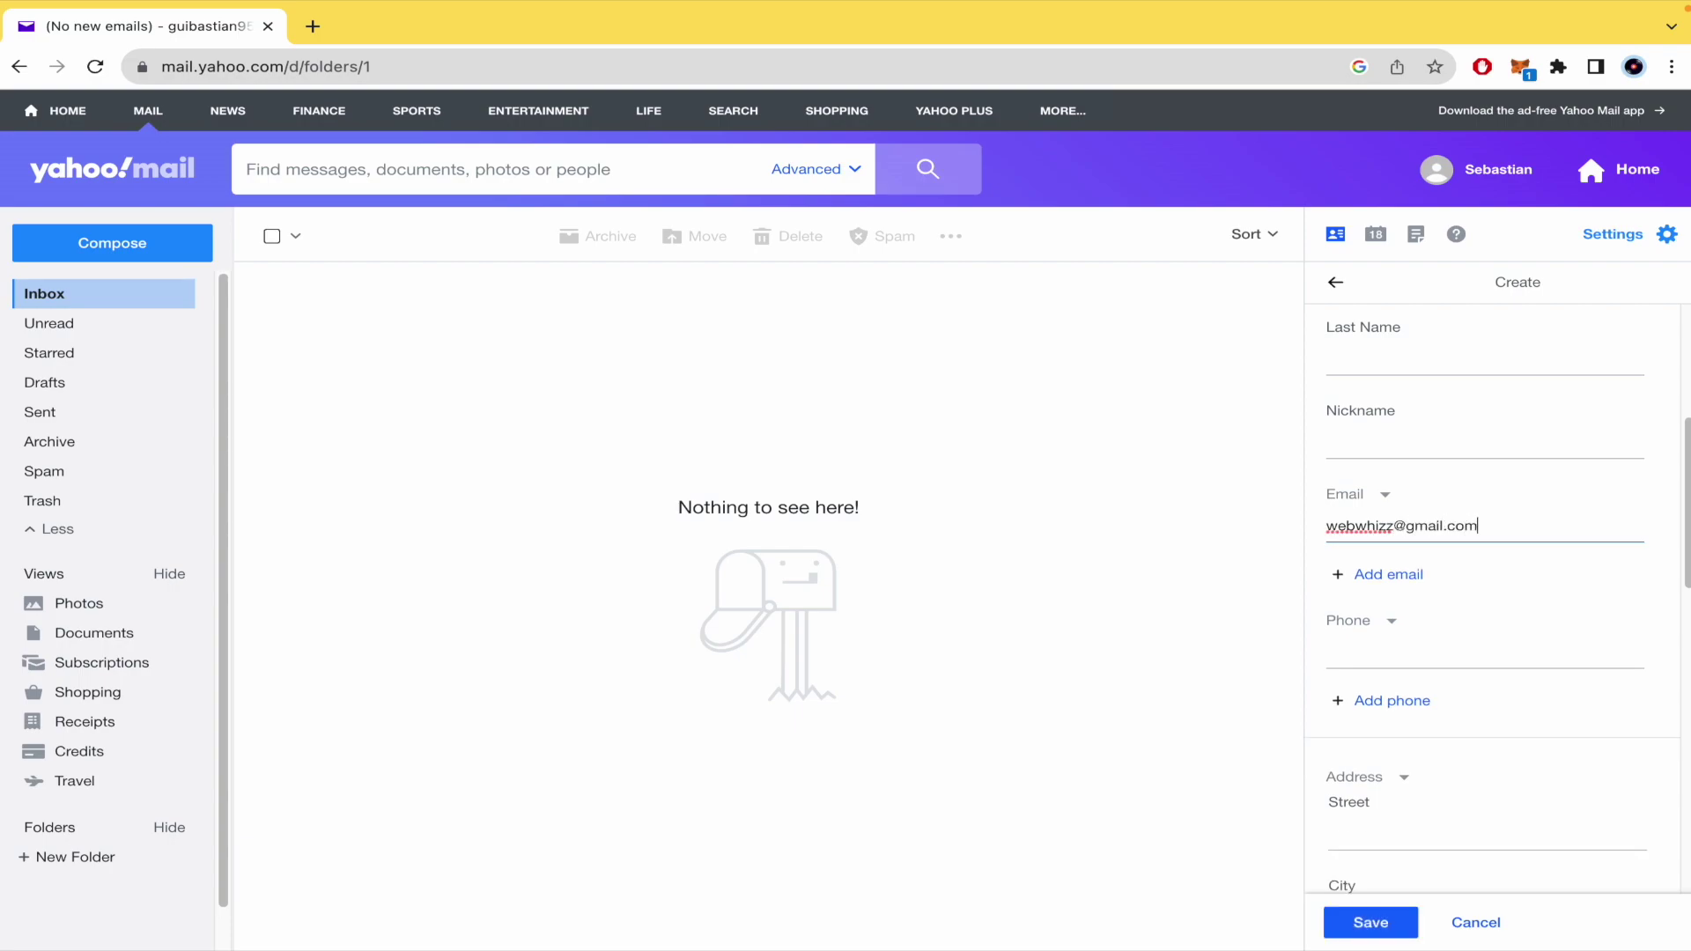
scroll(1520, 647, up, 5)
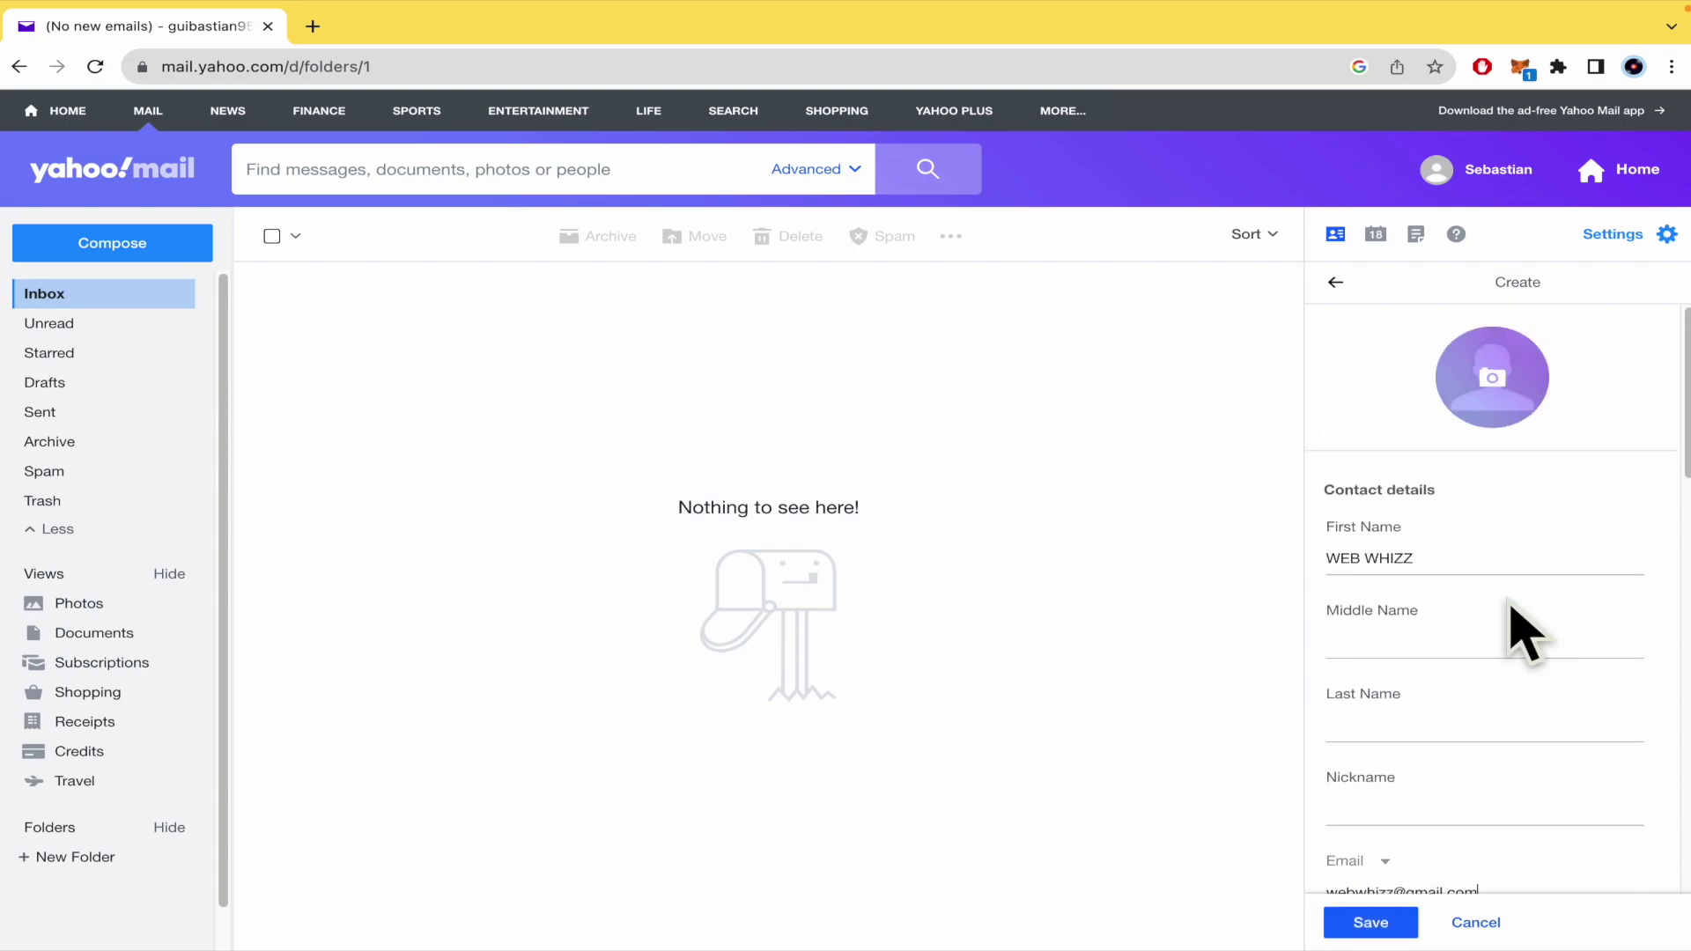
scroll(1506, 622, down, 3)
scroll(1506, 661, down, 2)
scroll(1514, 677, down, 3)
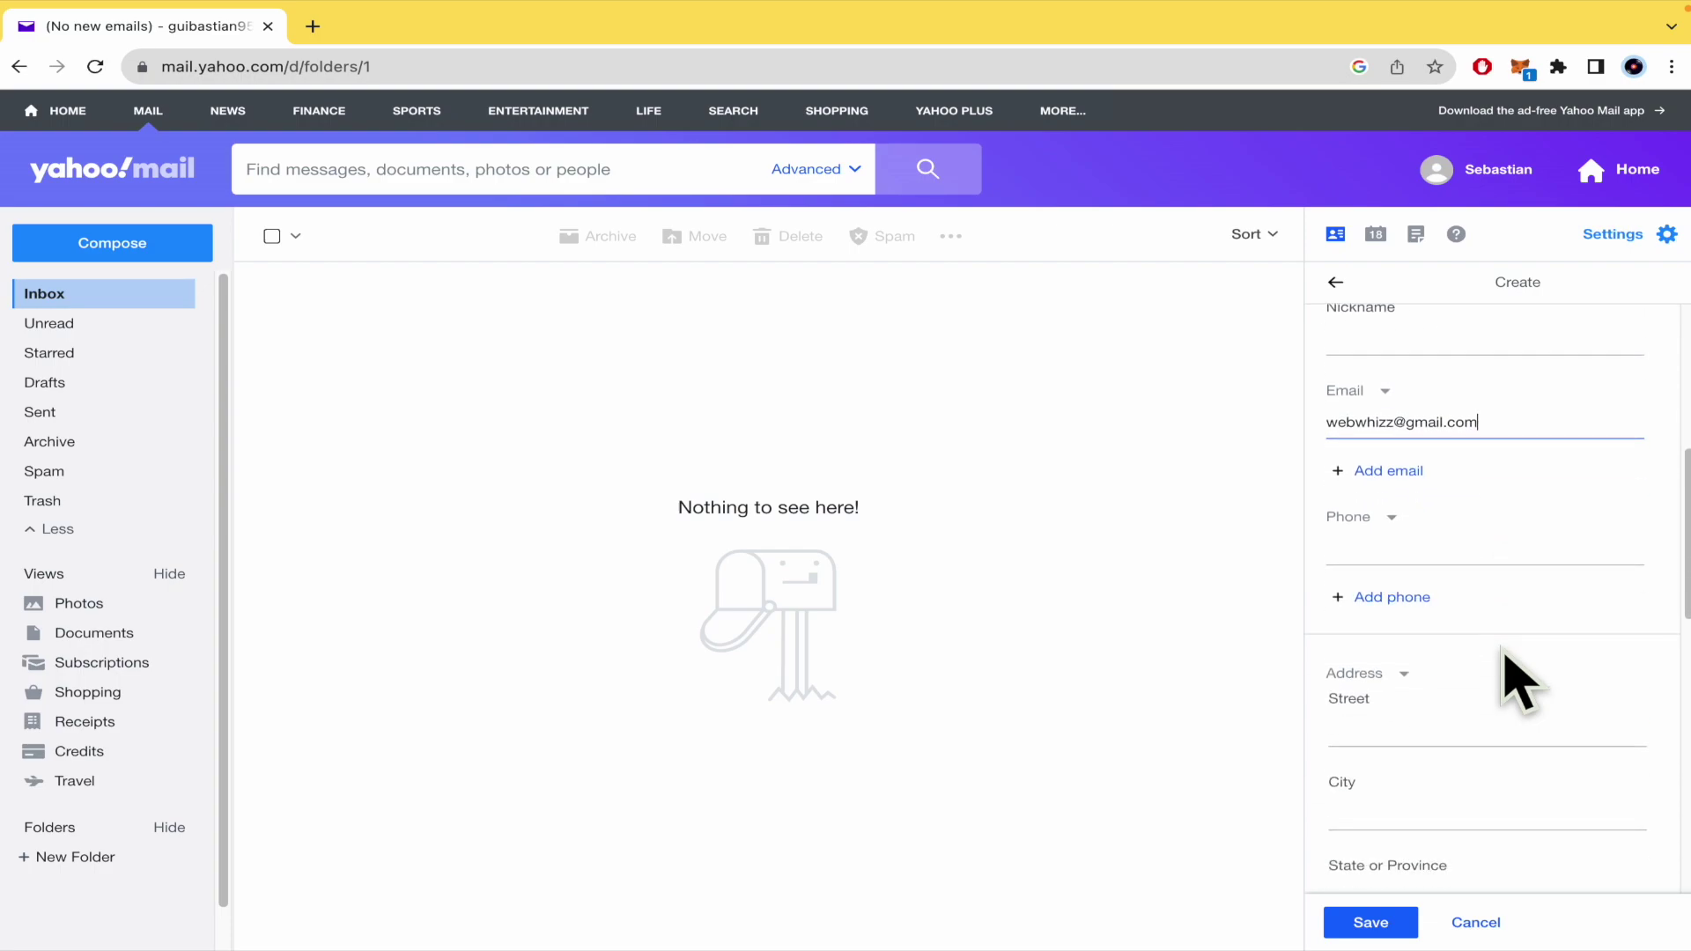
scroll(1474, 793, down, 2)
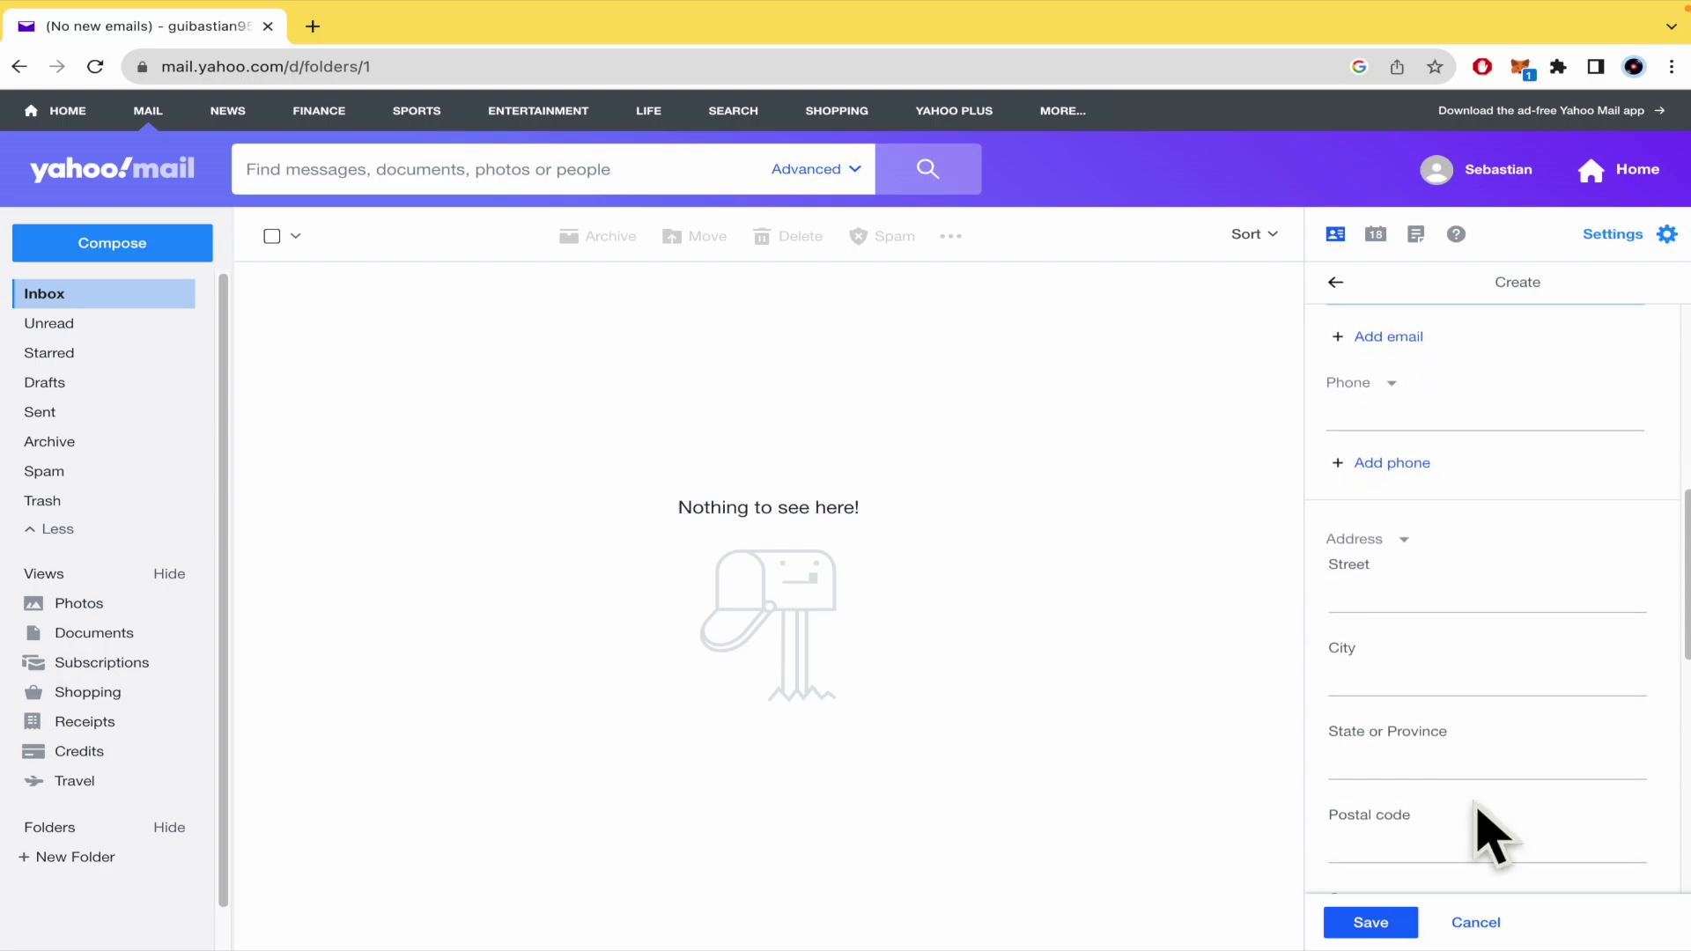
scroll(1467, 687, down, 3)
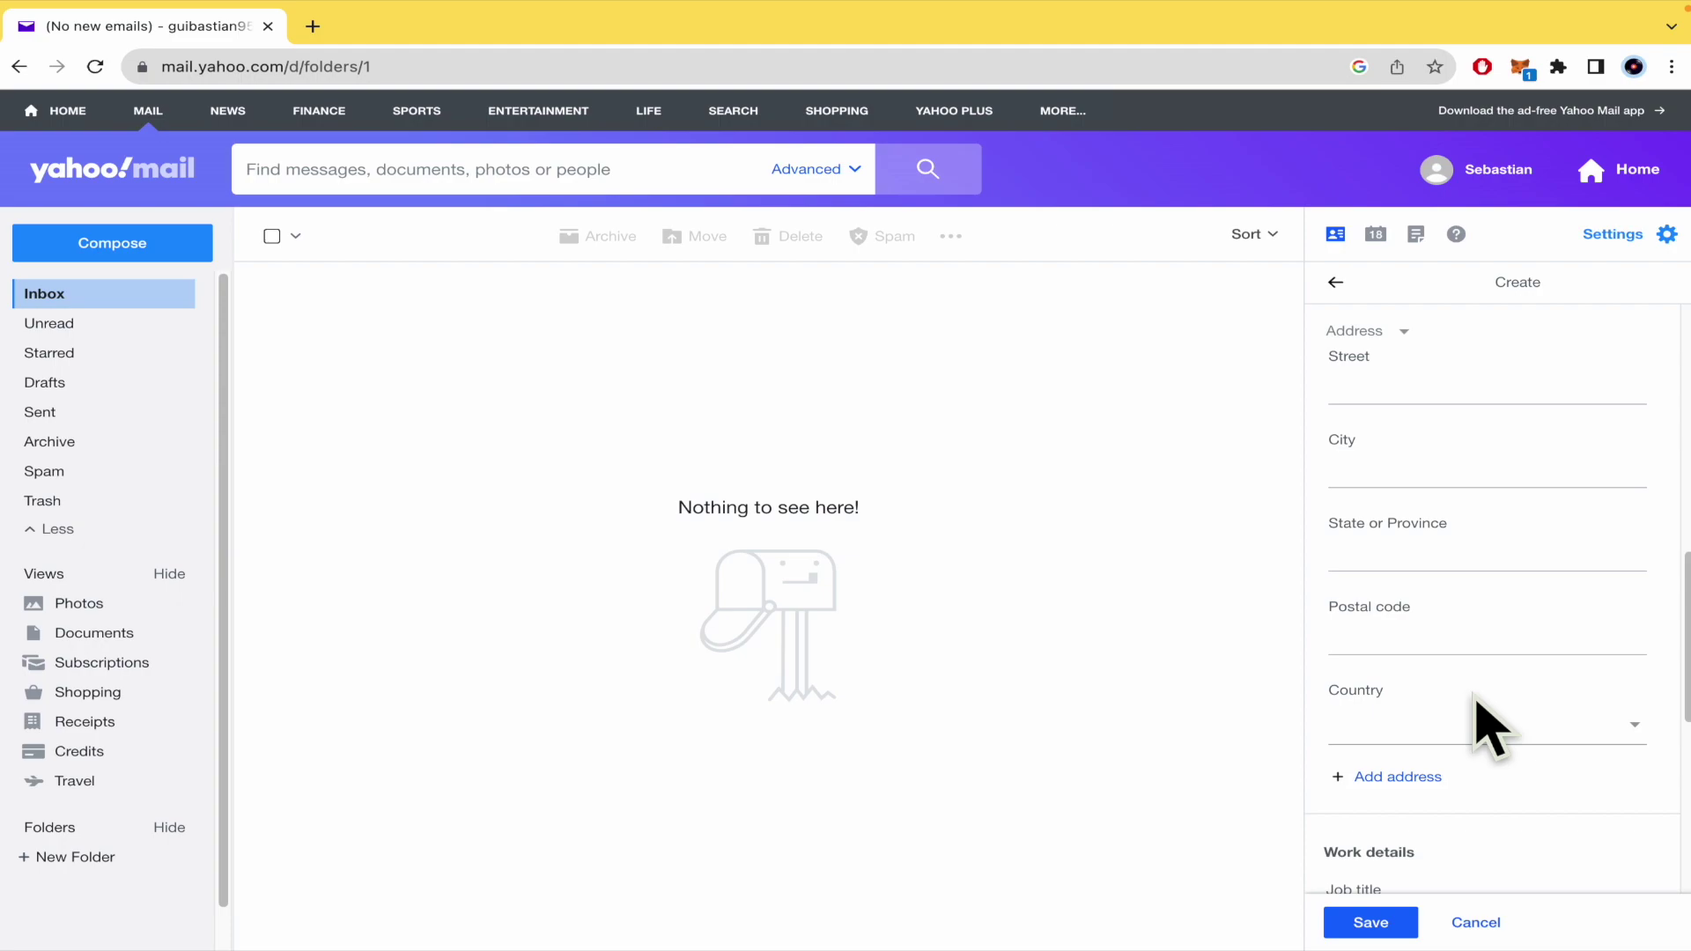
scroll(1539, 627, down, 1)
scroll(1545, 627, down, 3)
scroll(1512, 700, down, 2)
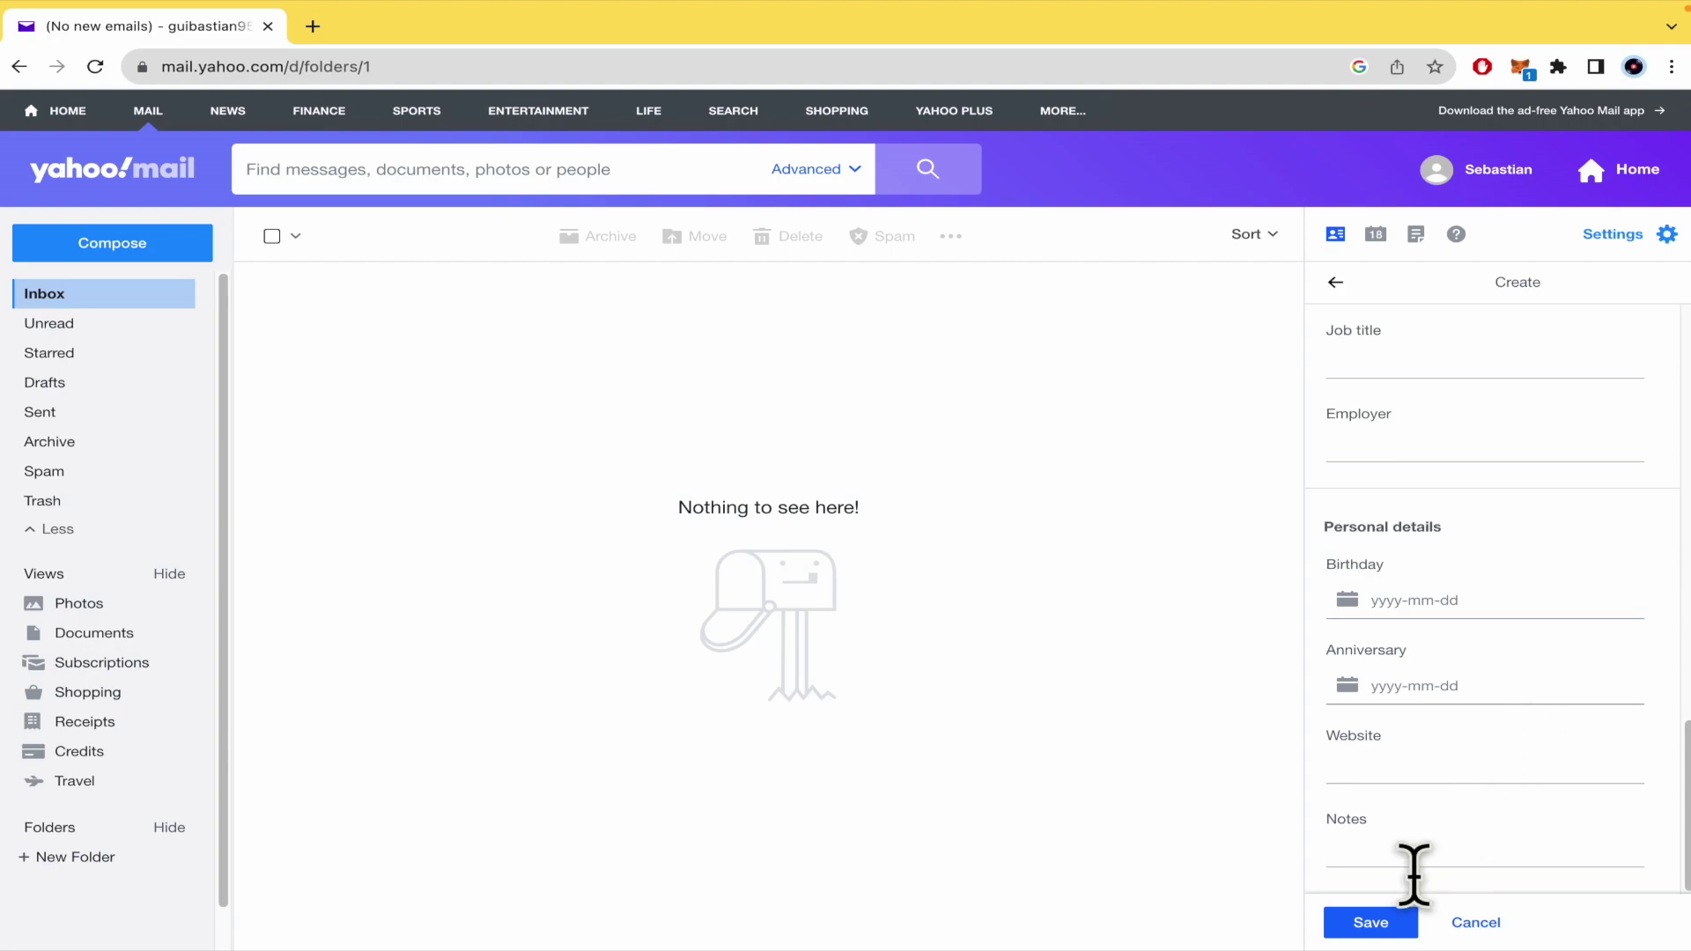
Save WEB WHIZZ, reload the page, dismiss the starring tip, and view the contacts list.
click(1370, 922)
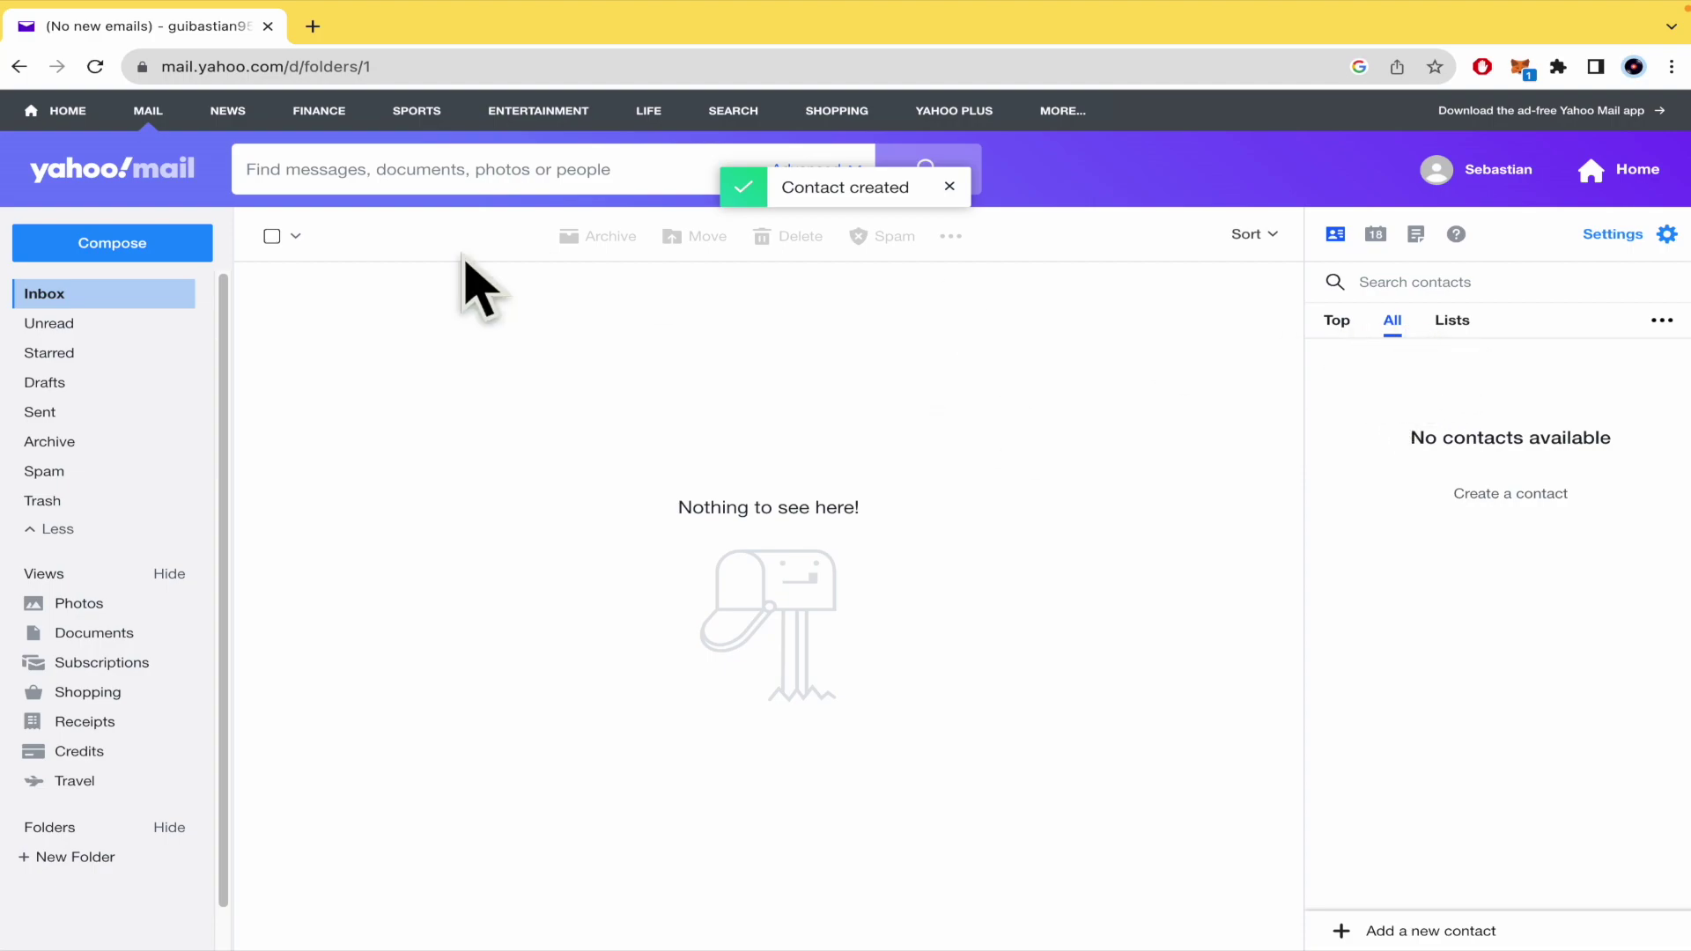
click(95, 66)
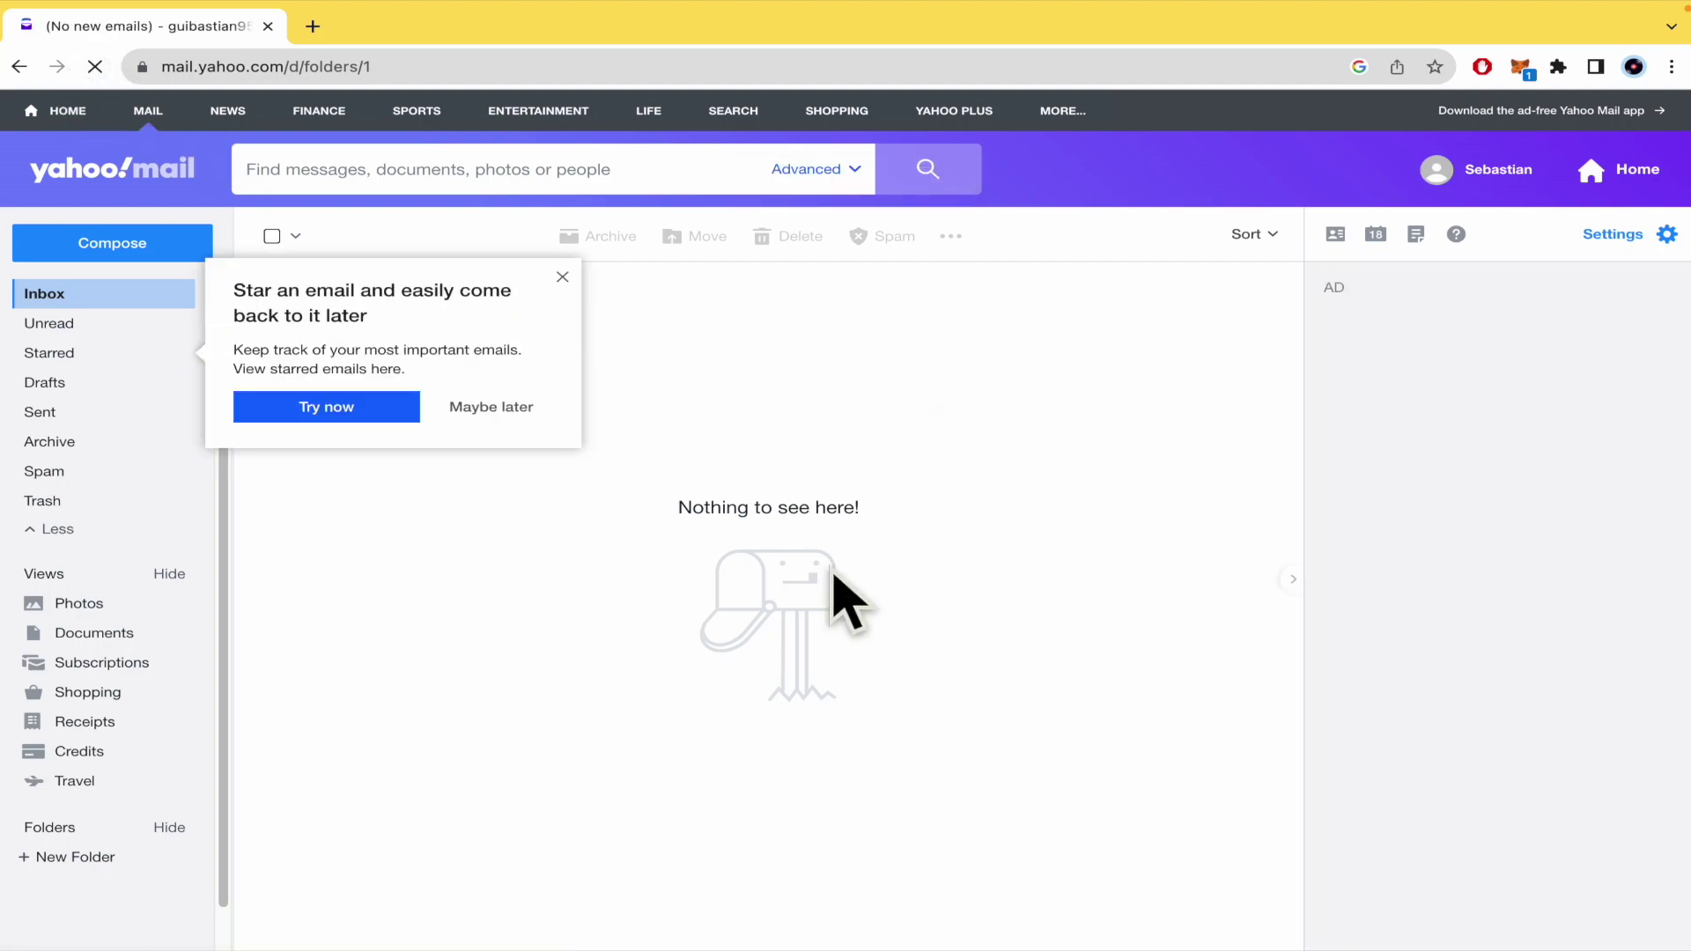
click(586, 284)
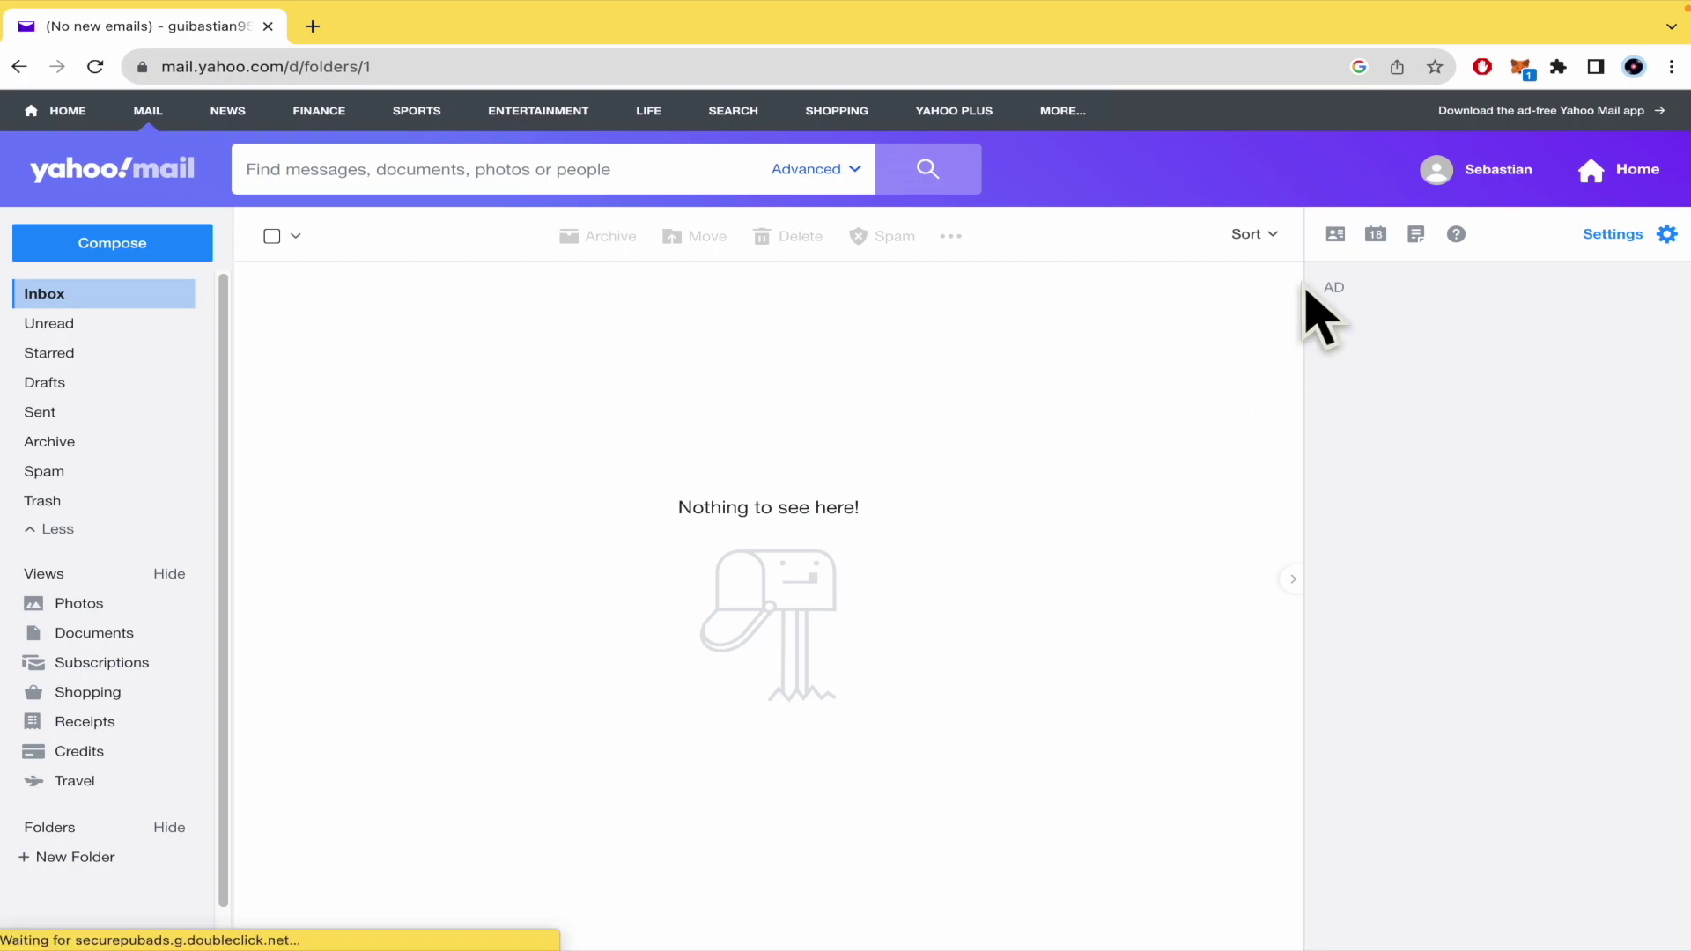
click(1334, 233)
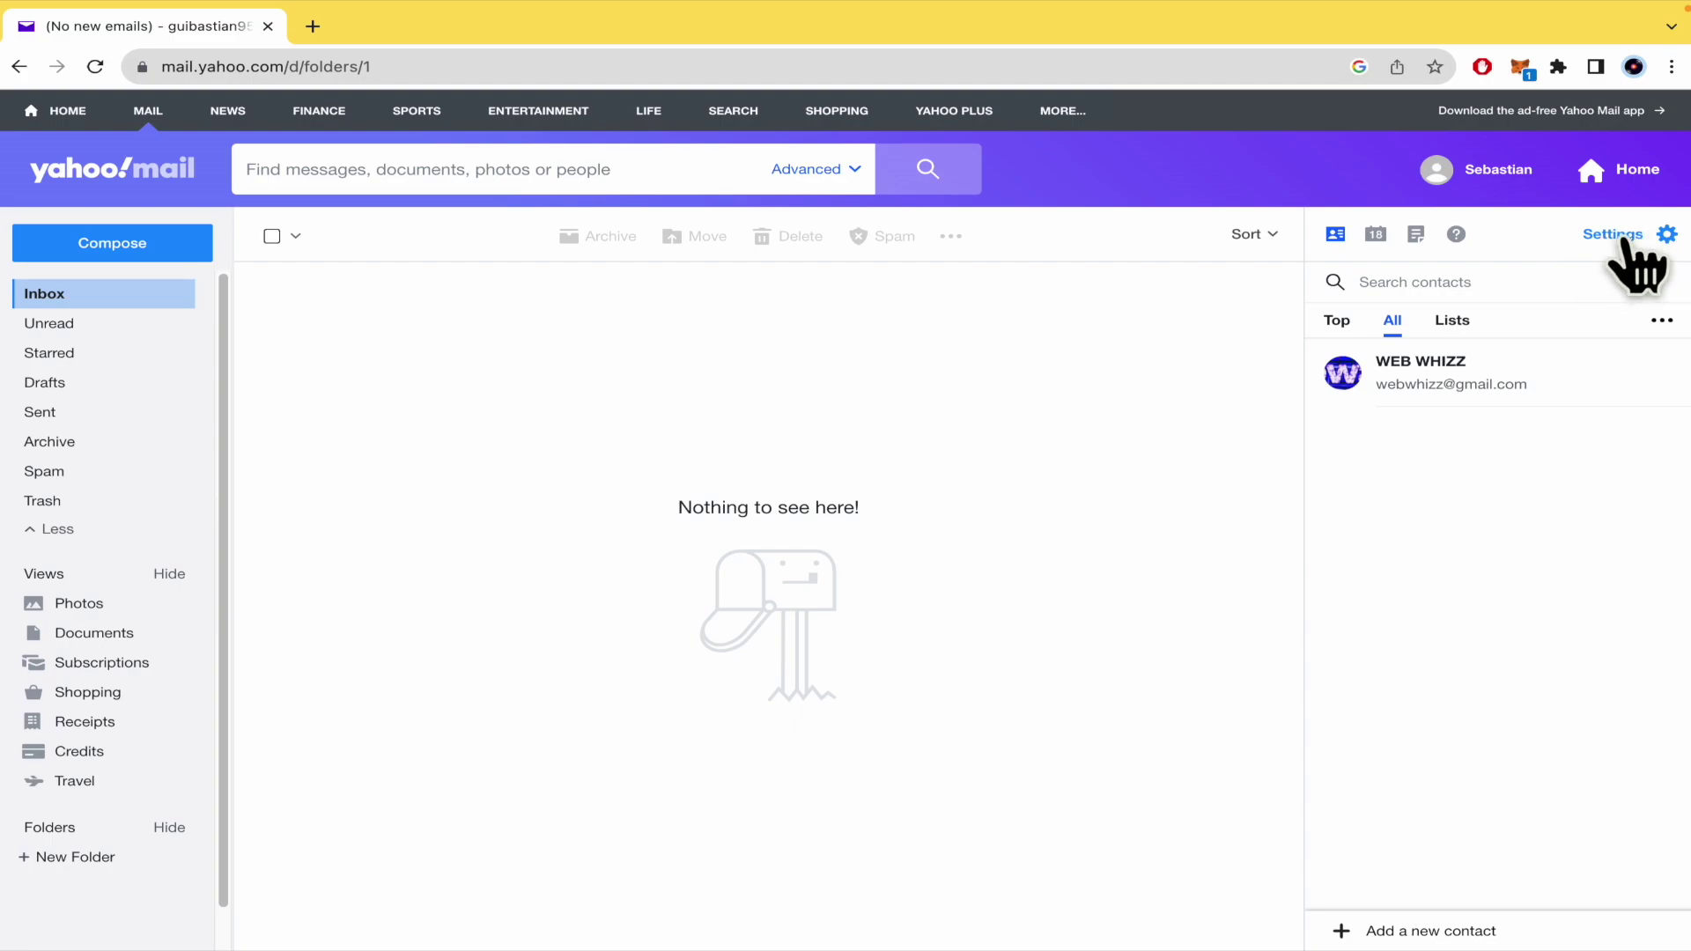
Open the Contacts page of Yahoo Mail's full settings via More Settings.
click(1662, 235)
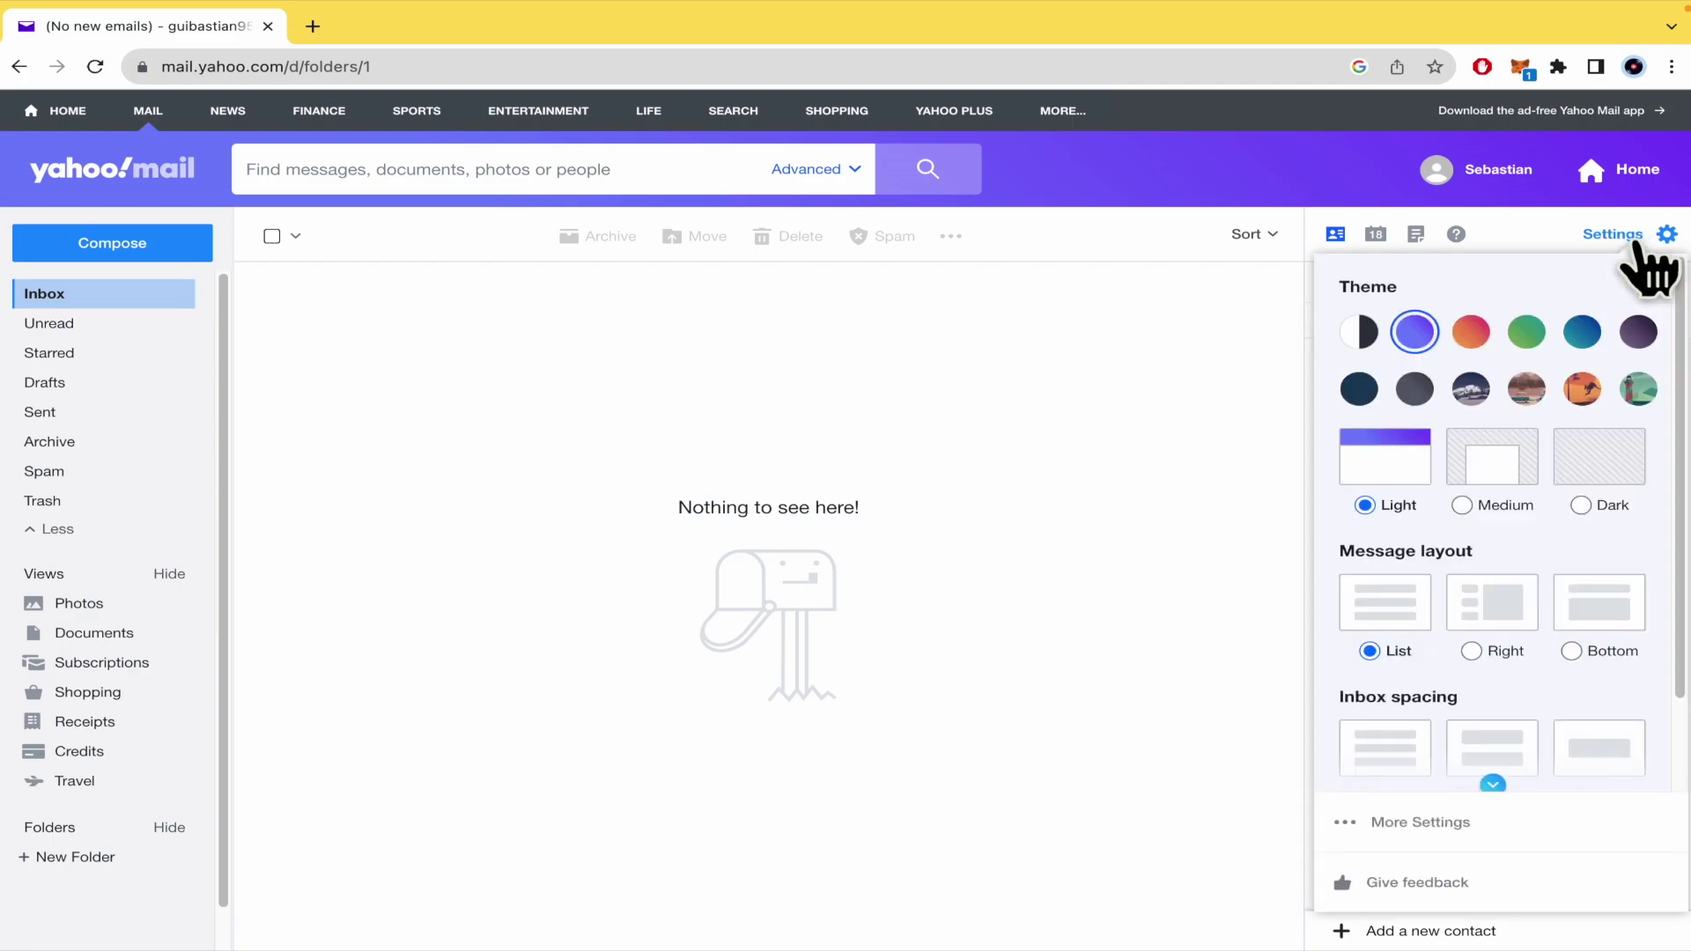
click(1419, 821)
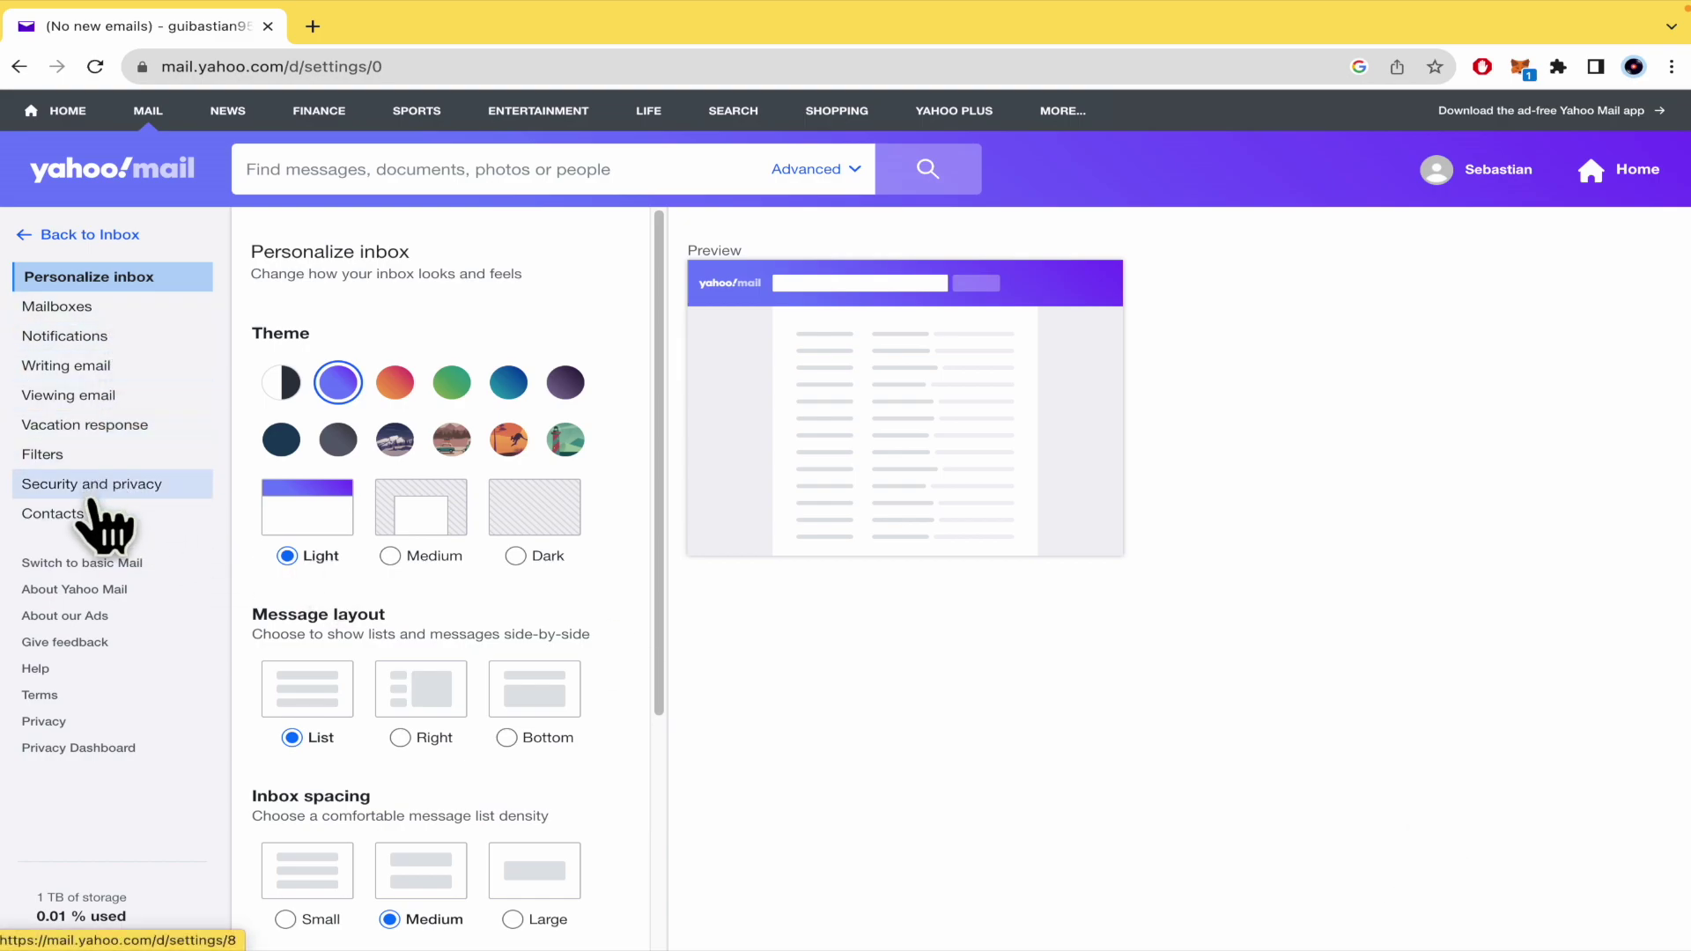
click(56, 513)
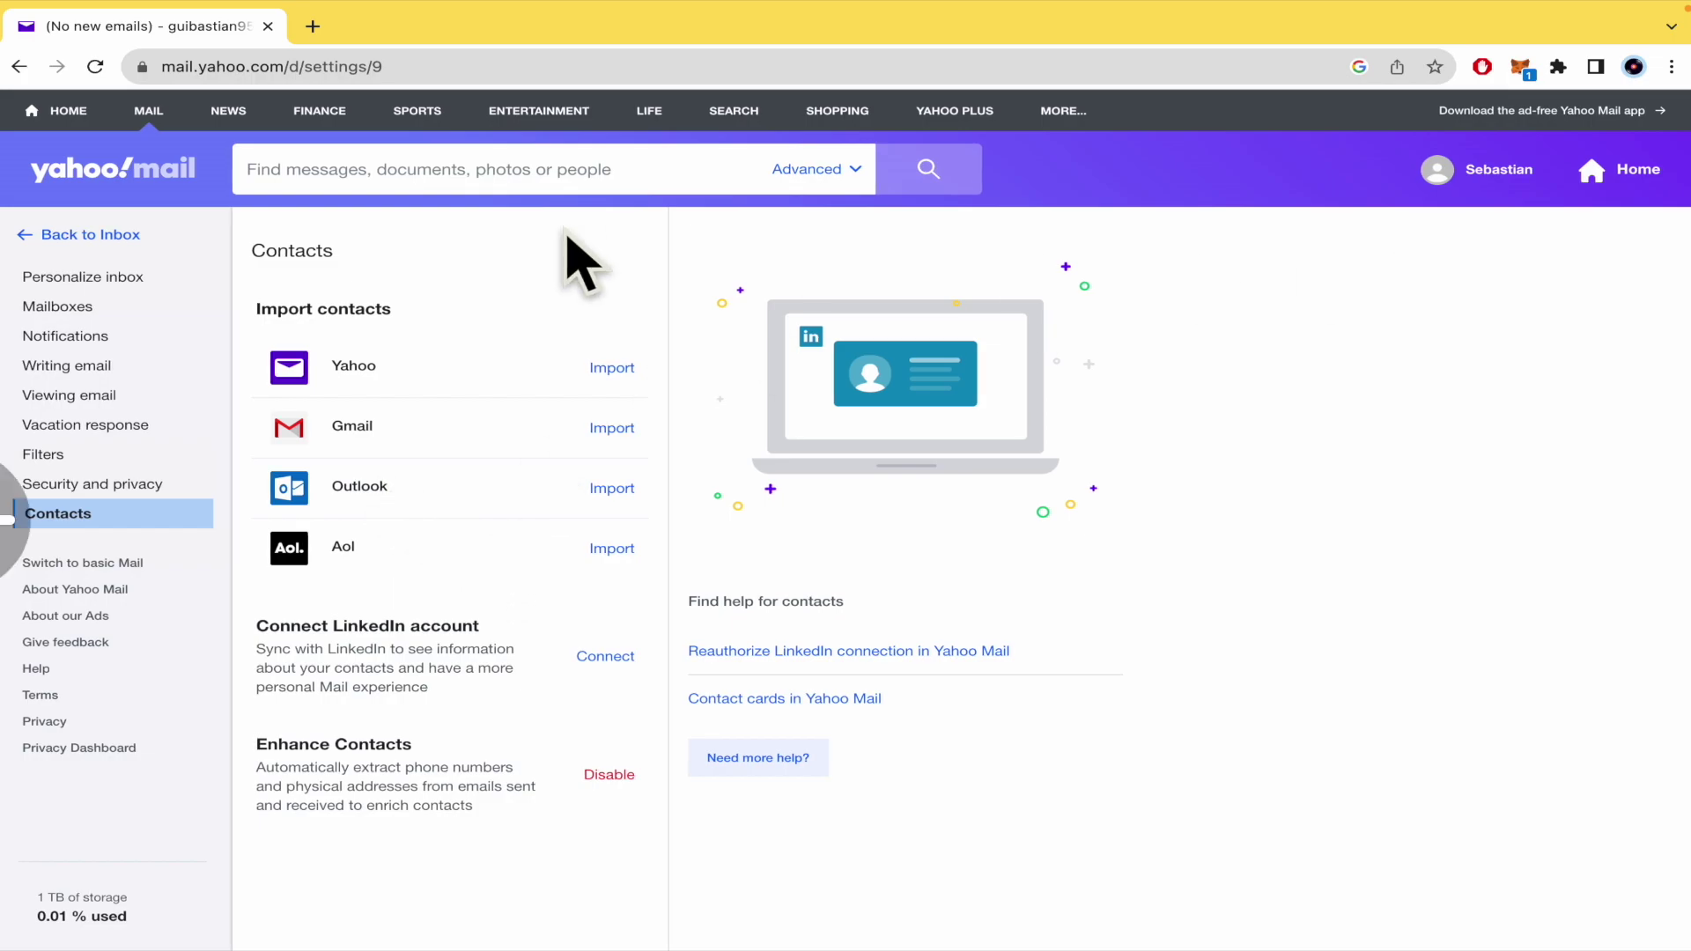
Back in the inbox, choose 'Import from another account' from the contacts options menu.
click(1636, 169)
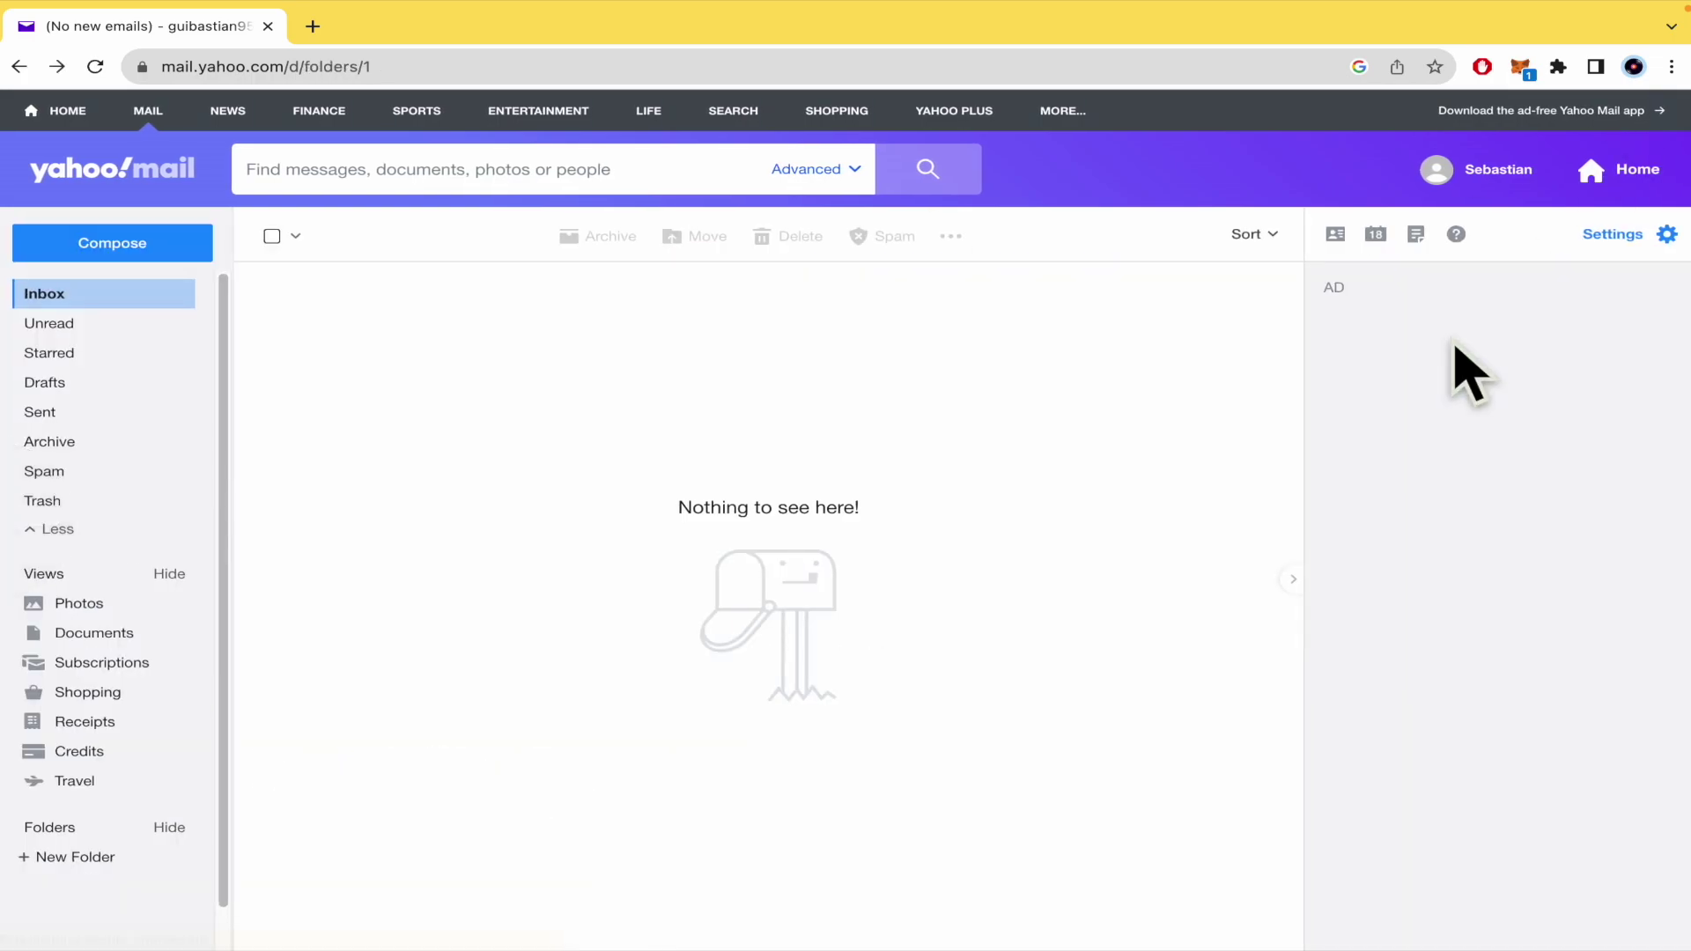
click(1336, 235)
click(1662, 320)
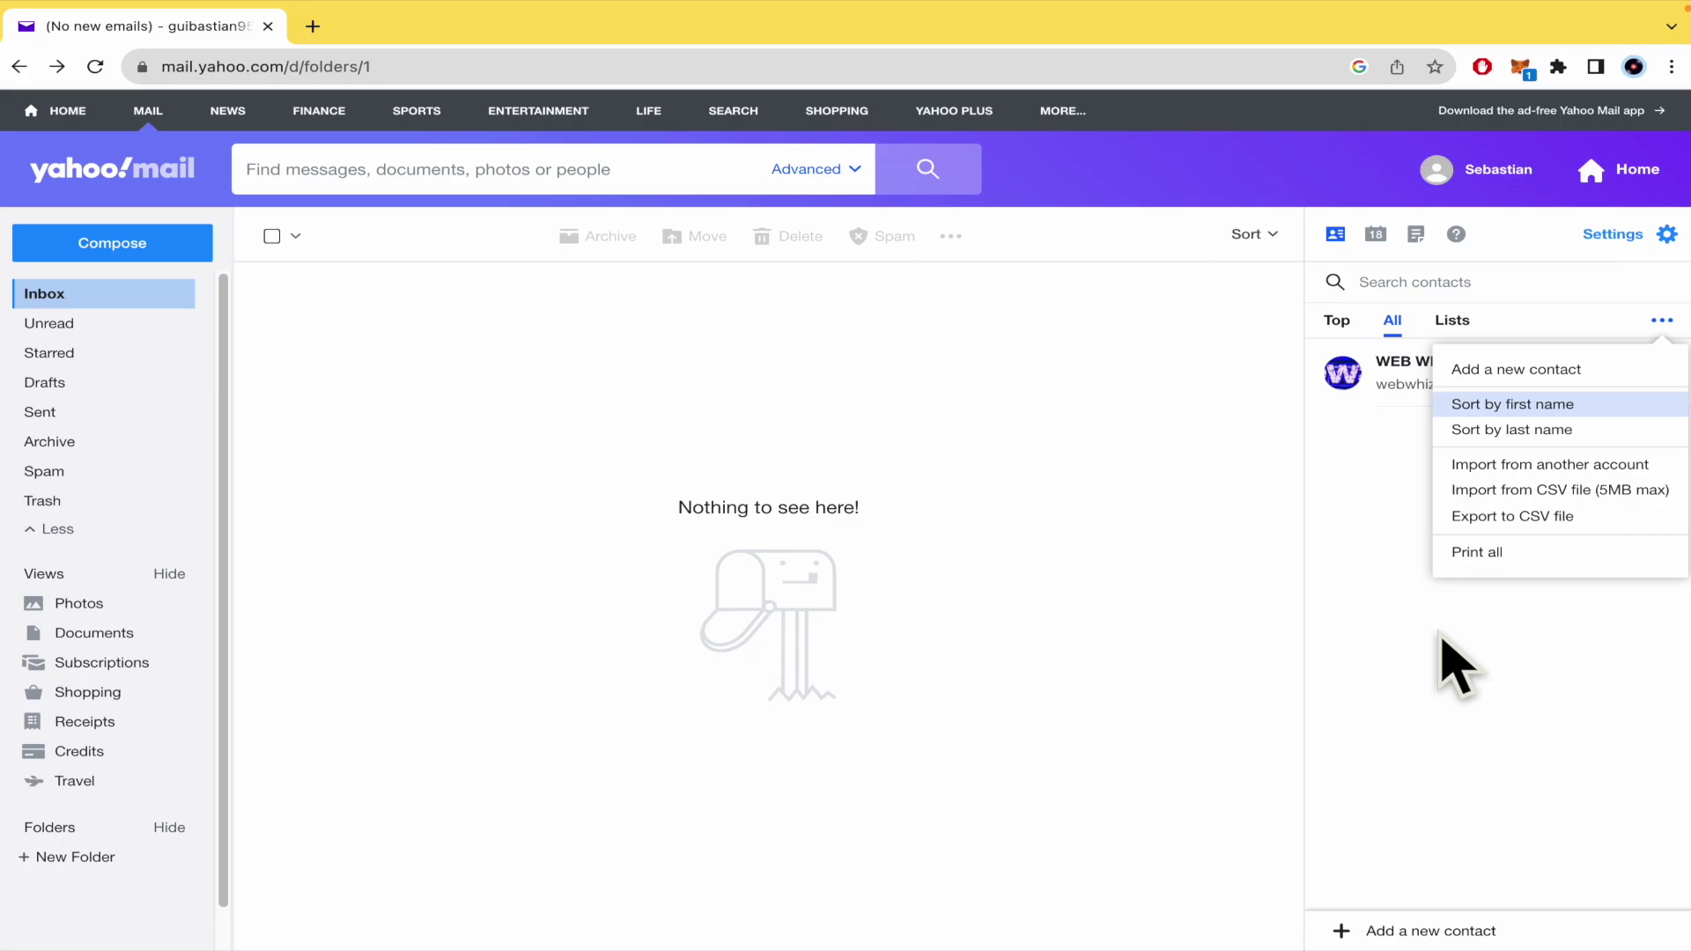
click(1532, 465)
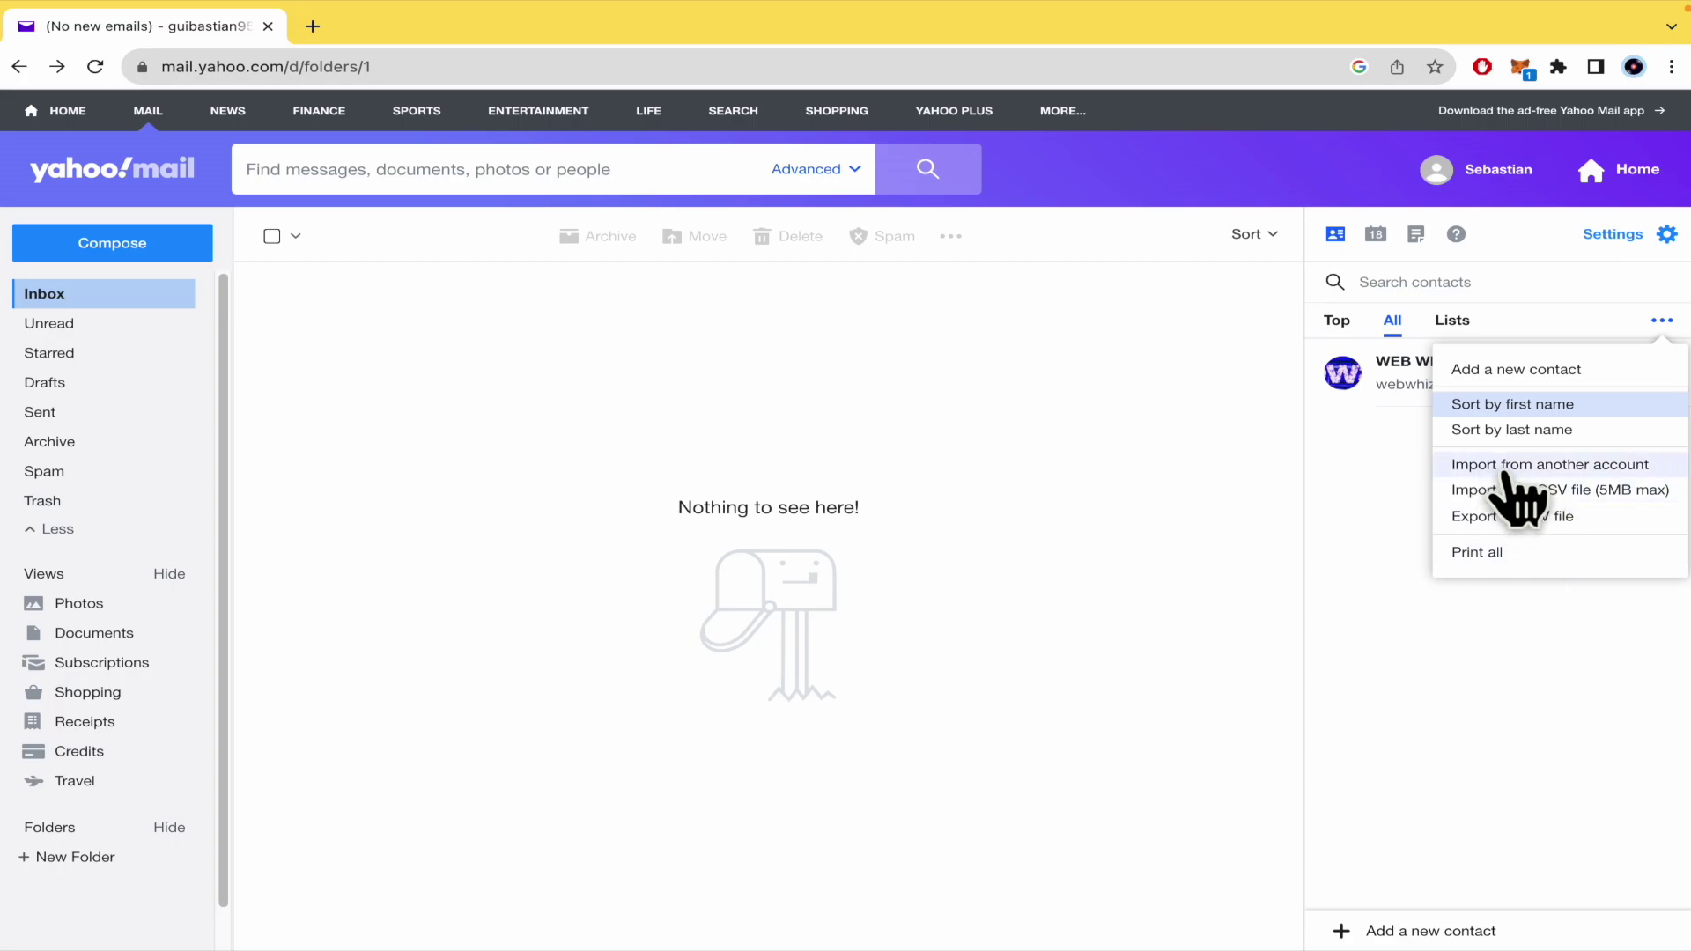